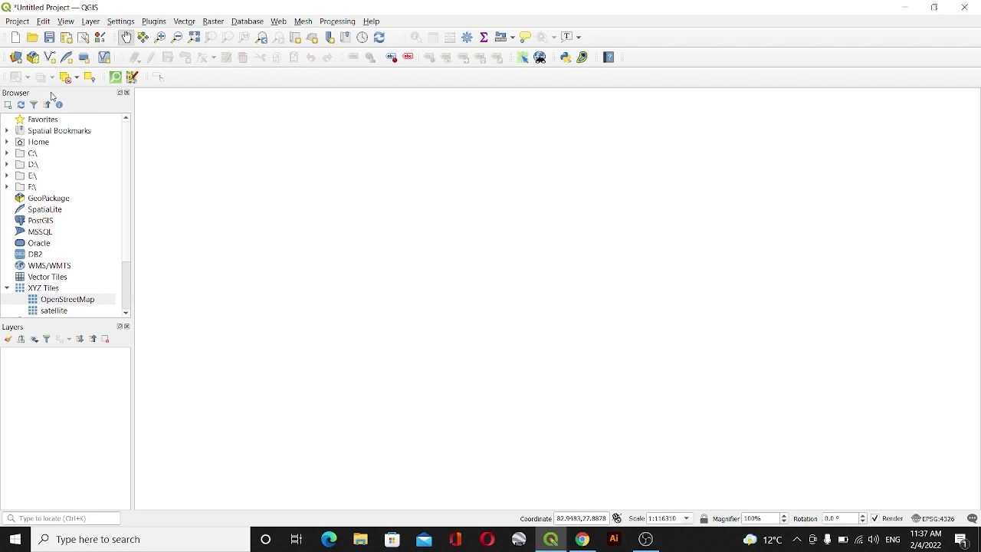
# Start a new project without saving the old one, then install the Mapflow plugin.
pyautogui.click(16, 37)
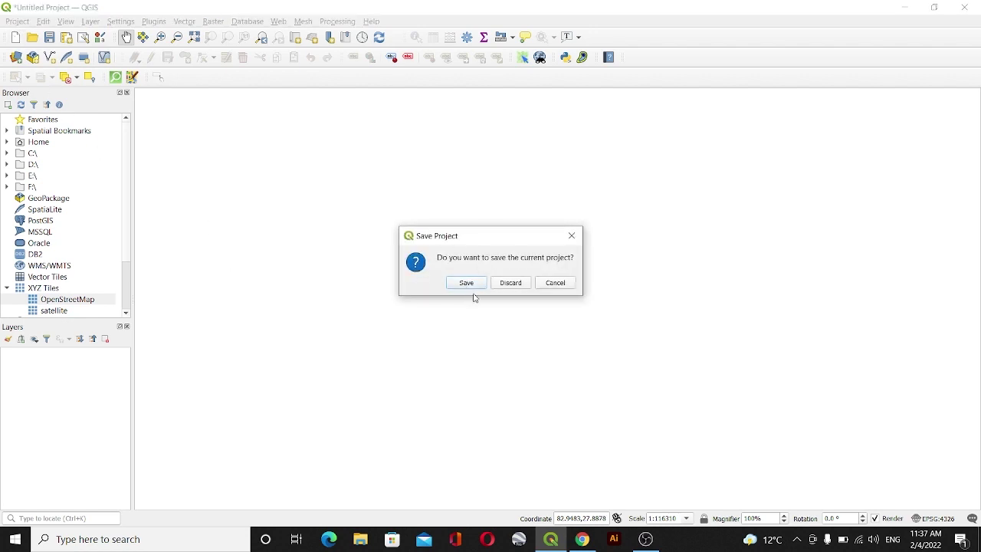
pyautogui.click(511, 282)
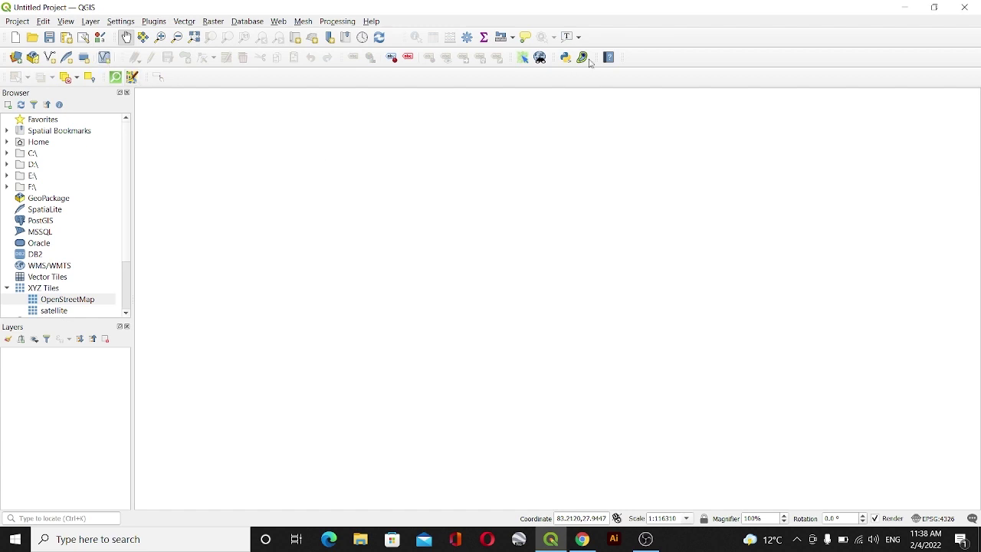
pyautogui.click(154, 21)
pyautogui.click(154, 22)
pyautogui.click(155, 21)
pyautogui.click(180, 36)
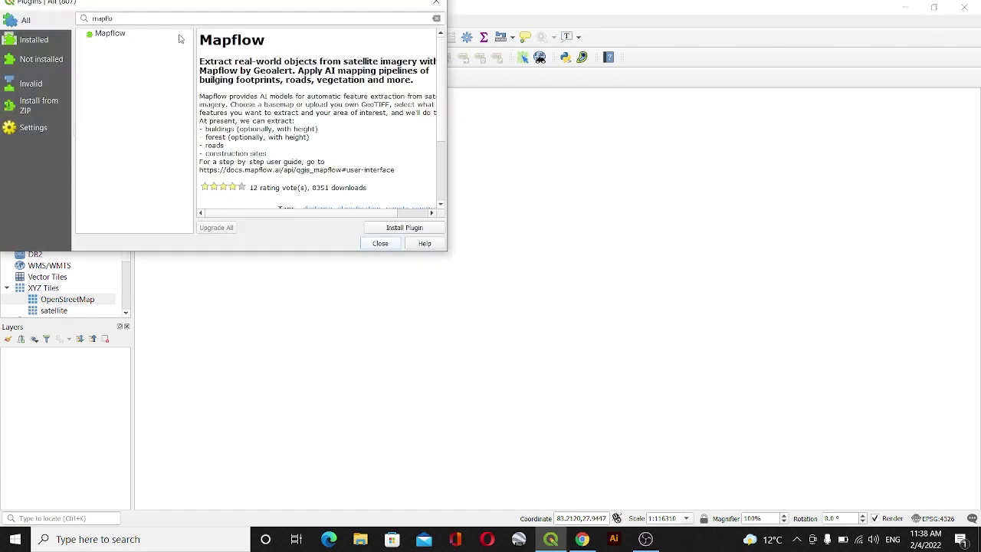
pyautogui.doubleClick(124, 14)
pyautogui.write('mapflow')
pyautogui.click(165, 35)
pyautogui.click(393, 226)
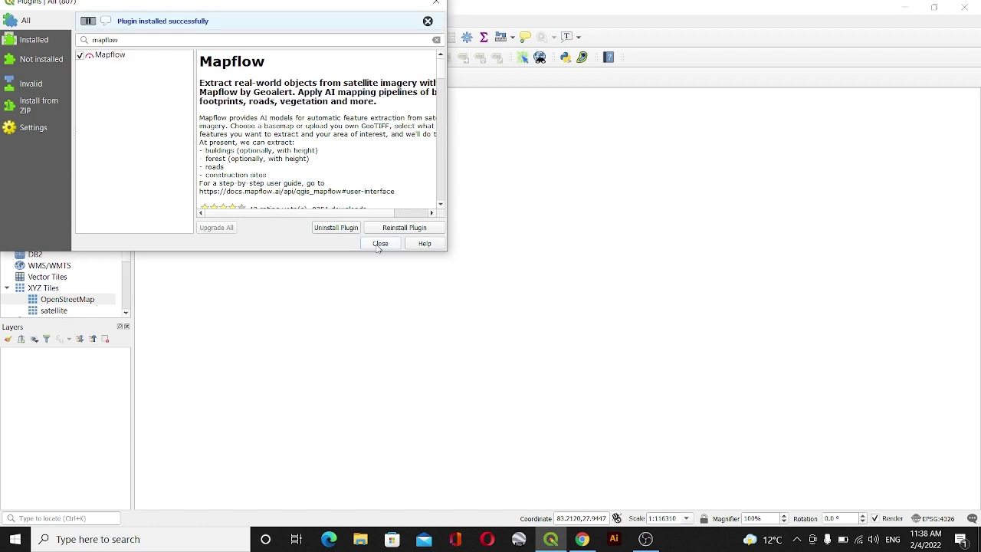
# Launch the Mapflow plugin, log out of it, and open the Mapflow account page in the browser.
pyautogui.click(380, 244)
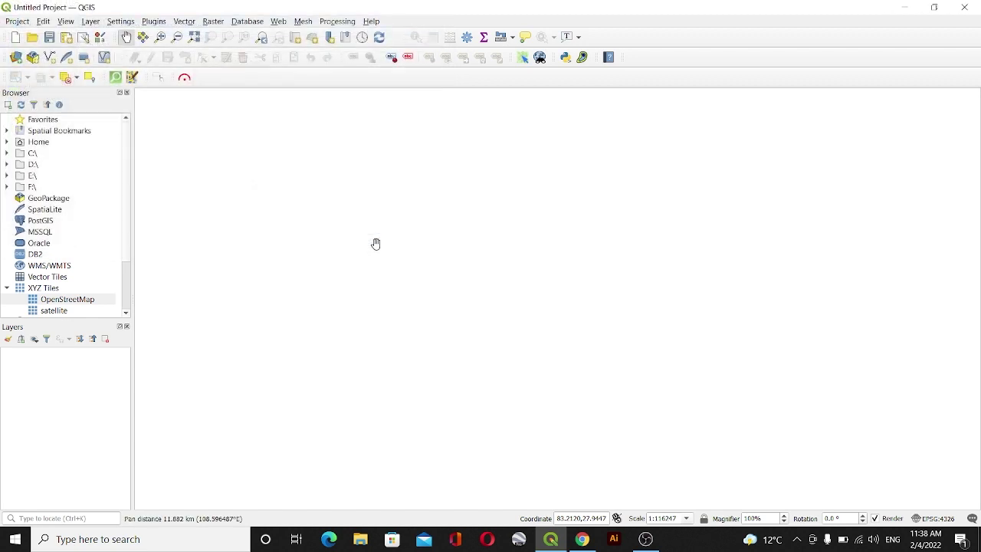
pyautogui.click(184, 79)
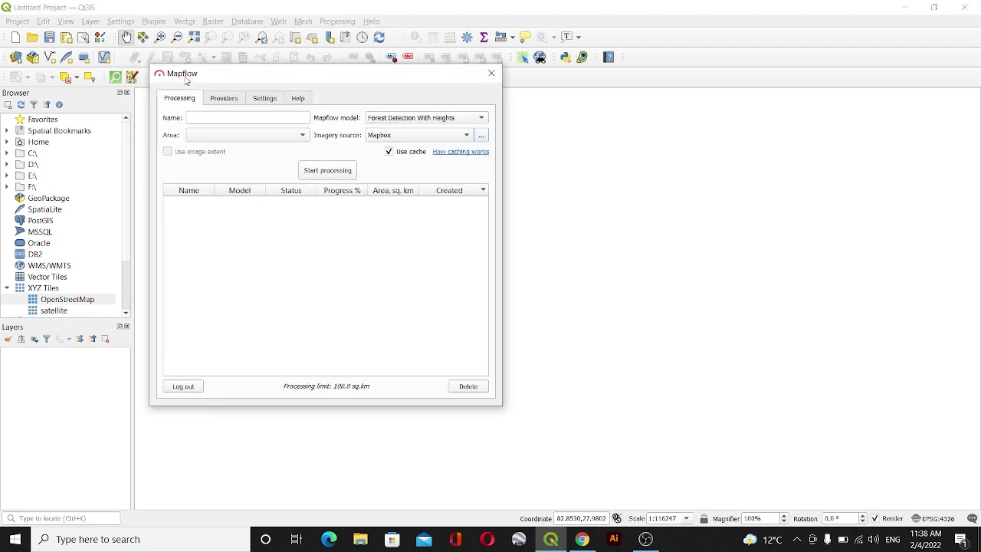
pyautogui.moveTo(255, 80); pyautogui.dragTo(305, 81)
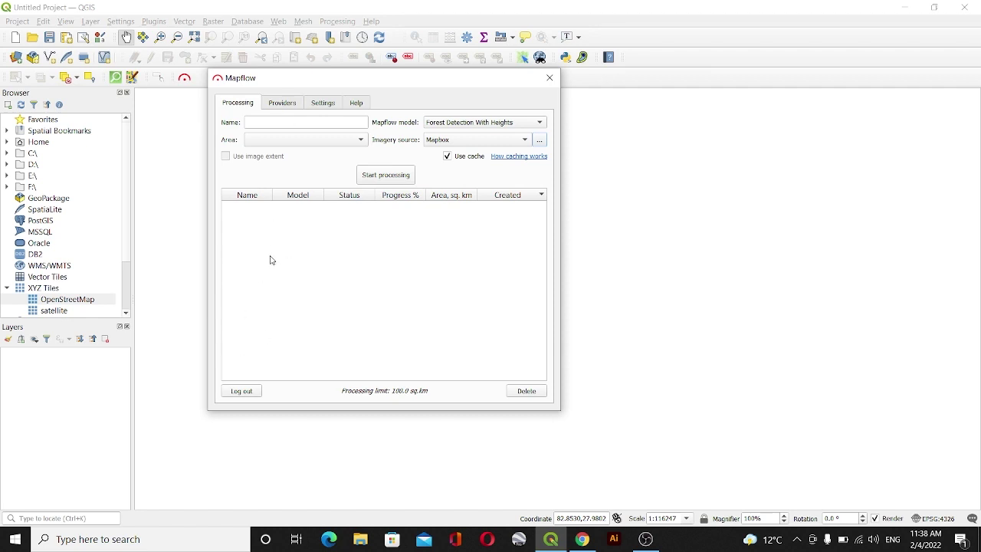
pyautogui.click(242, 392)
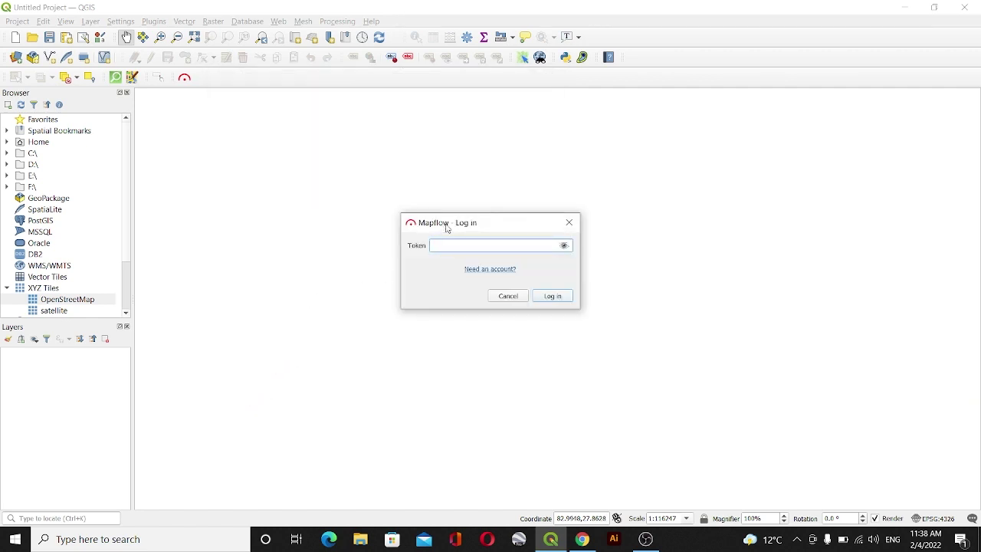
pyautogui.click(487, 270)
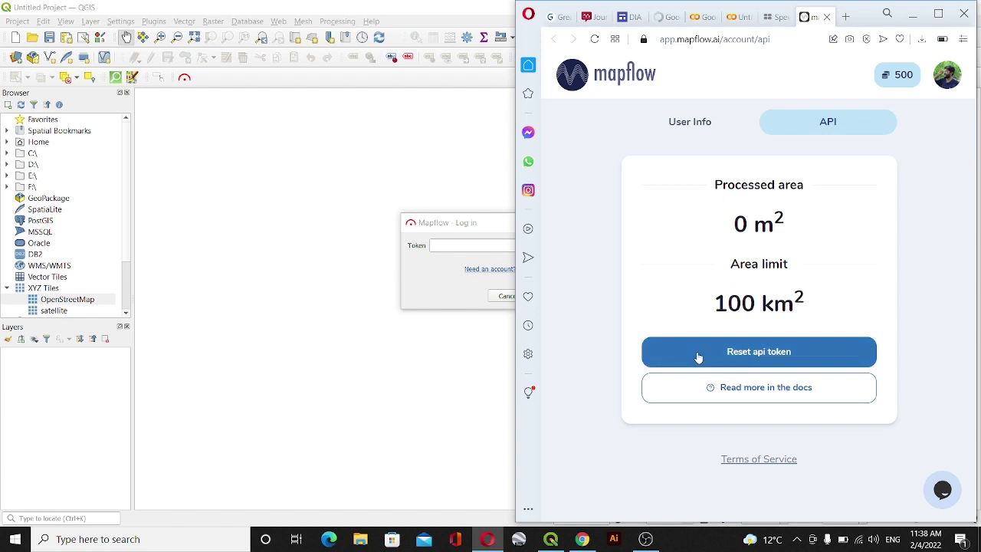
# Sign out of the Mapflow web account and sign back in with a Google account.
pyautogui.click(947, 74)
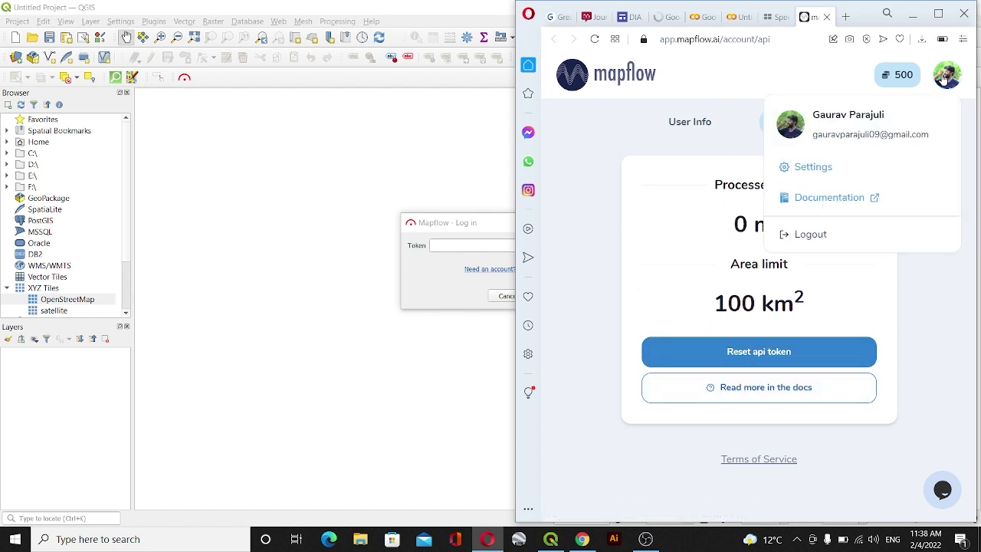
pyautogui.click(804, 235)
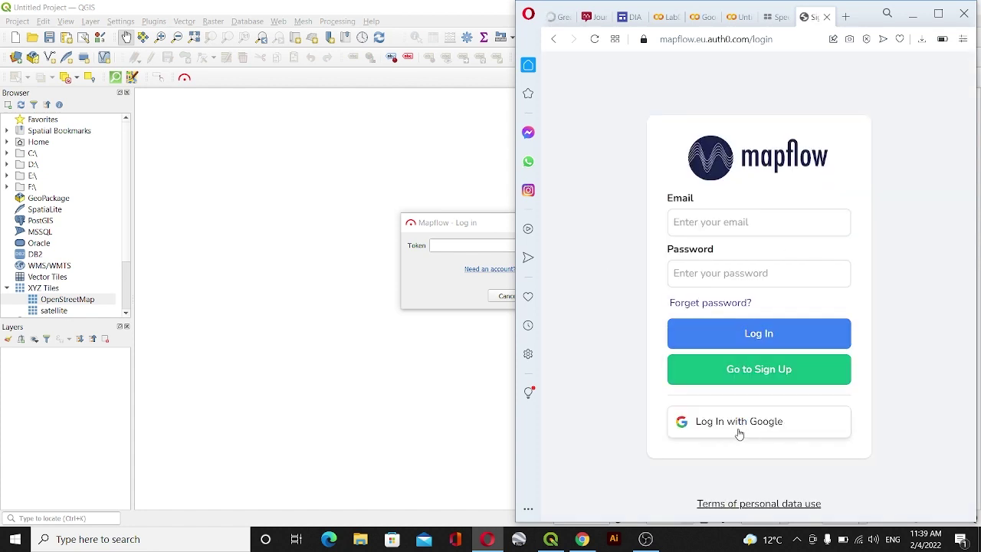
pyautogui.click(733, 430)
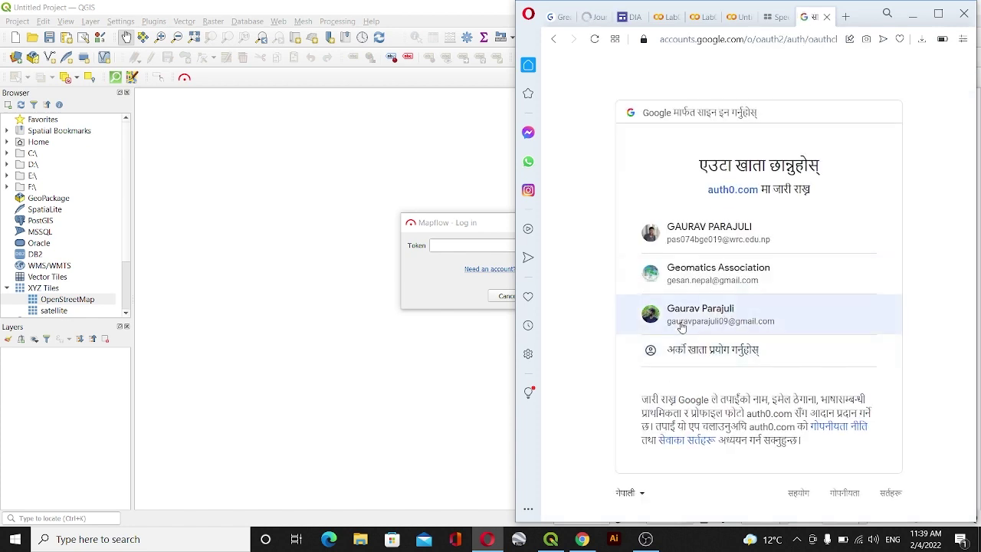
pyautogui.click(681, 326)
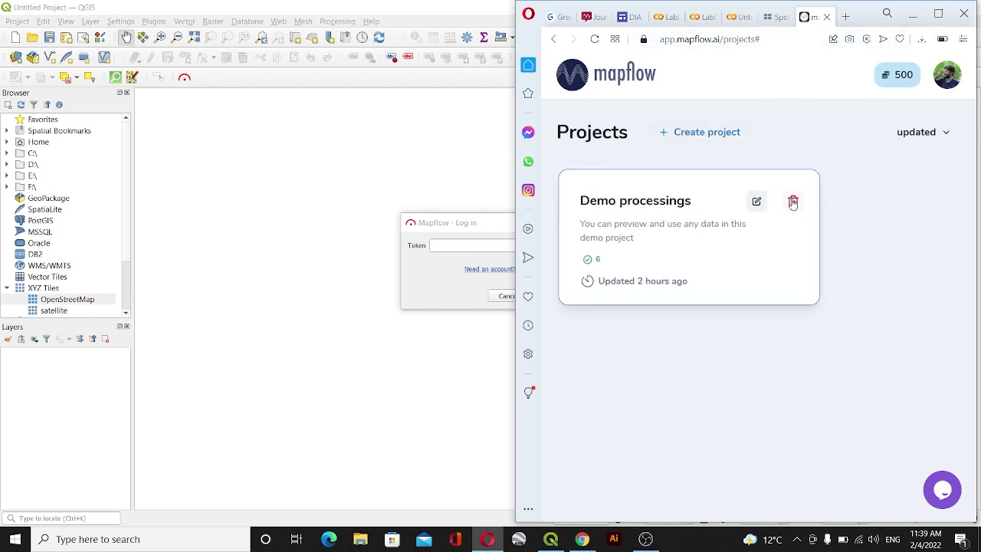
# Delete the Demo processings project and dismiss the new-project form without saving.
pyautogui.click(793, 203)
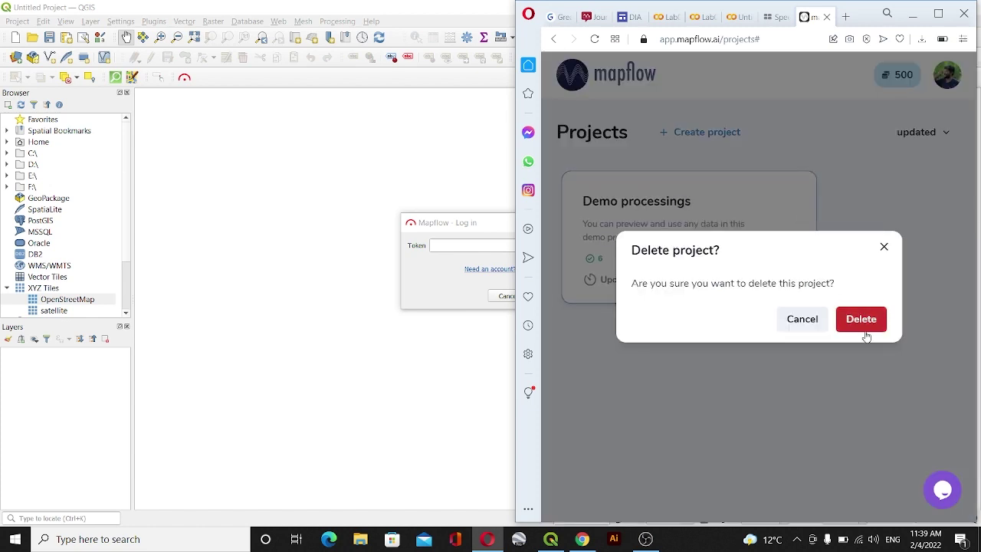
pyautogui.click(866, 327)
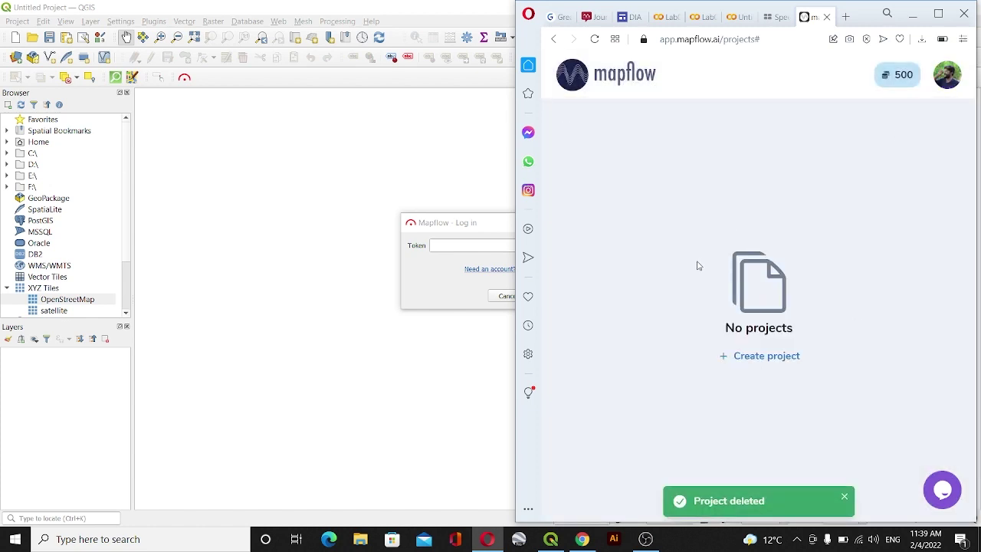
pyautogui.click(773, 357)
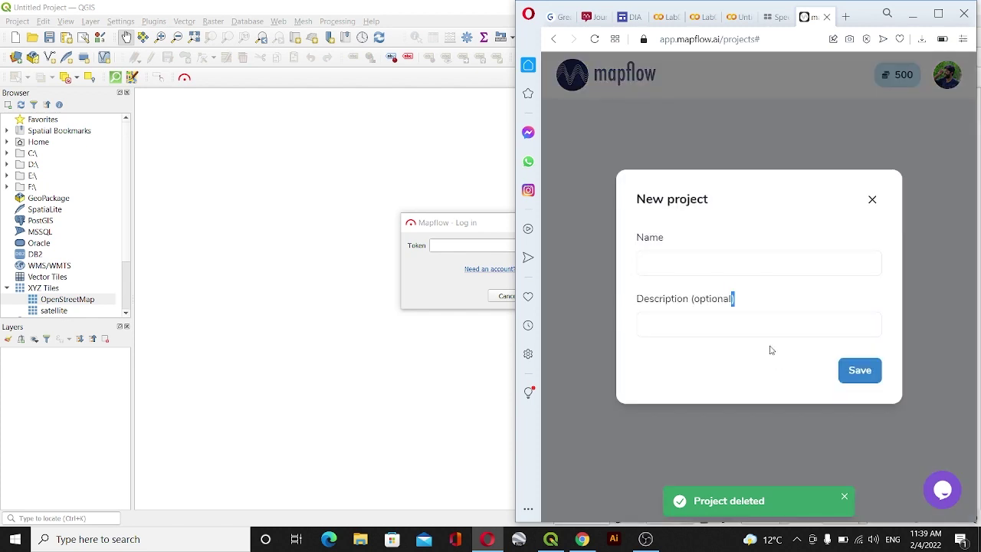
pyautogui.click(872, 199)
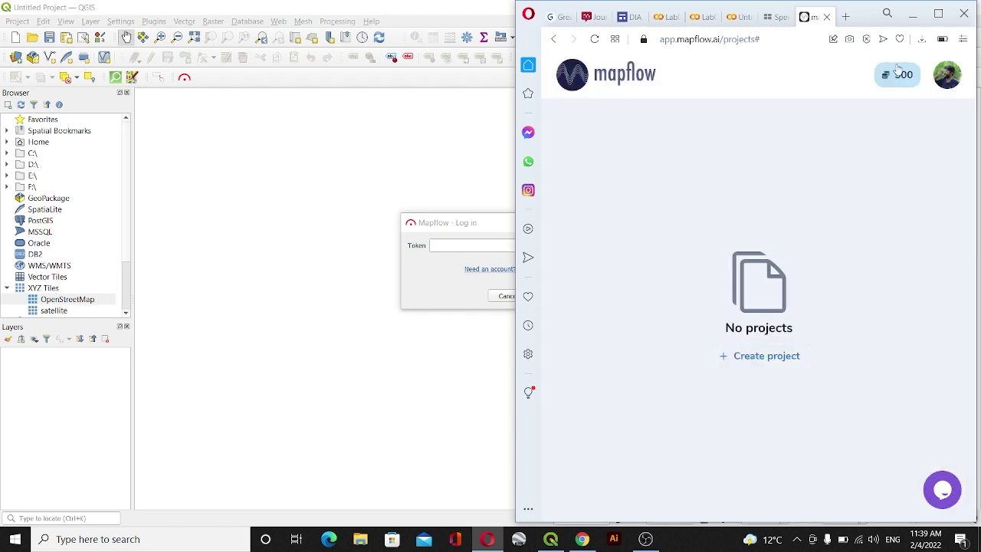
# Buy the 500-credit package from the account credits page.
pyautogui.click(896, 74)
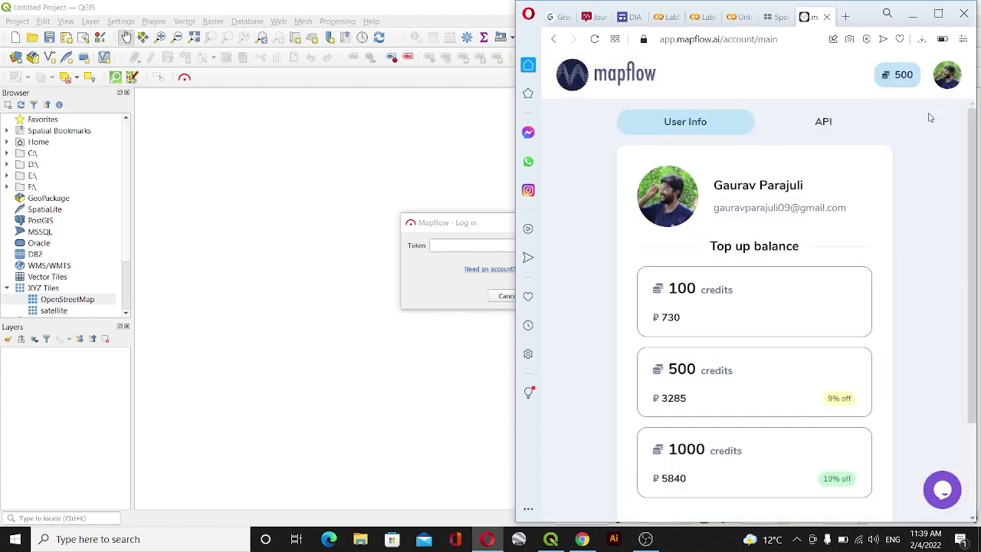
pyautogui.scroll(-2, 771, 280)
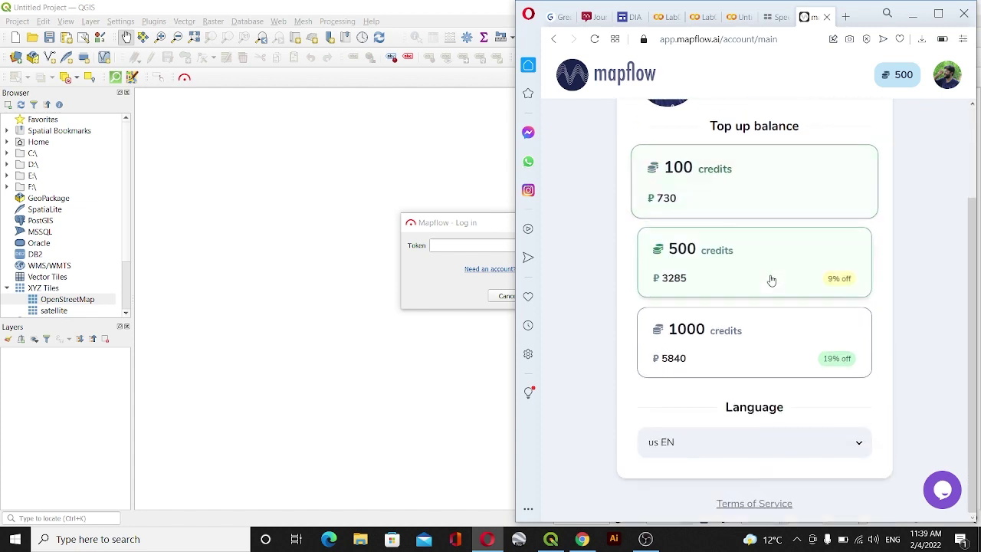
pyautogui.scroll(2, 770, 280)
pyautogui.click(742, 381)
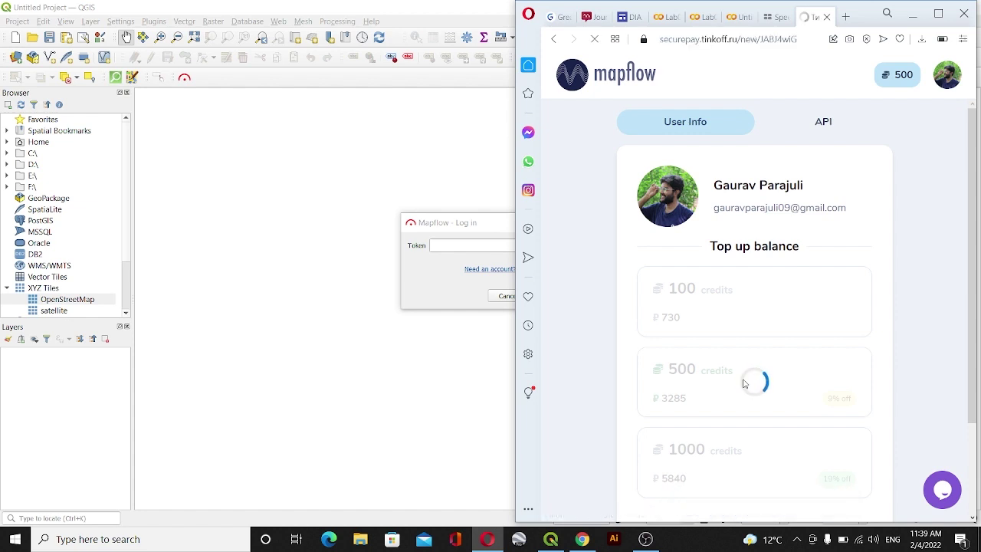
# Reset the API token on the API page and copy the new token to the clipboard.
pyautogui.click(553, 40)
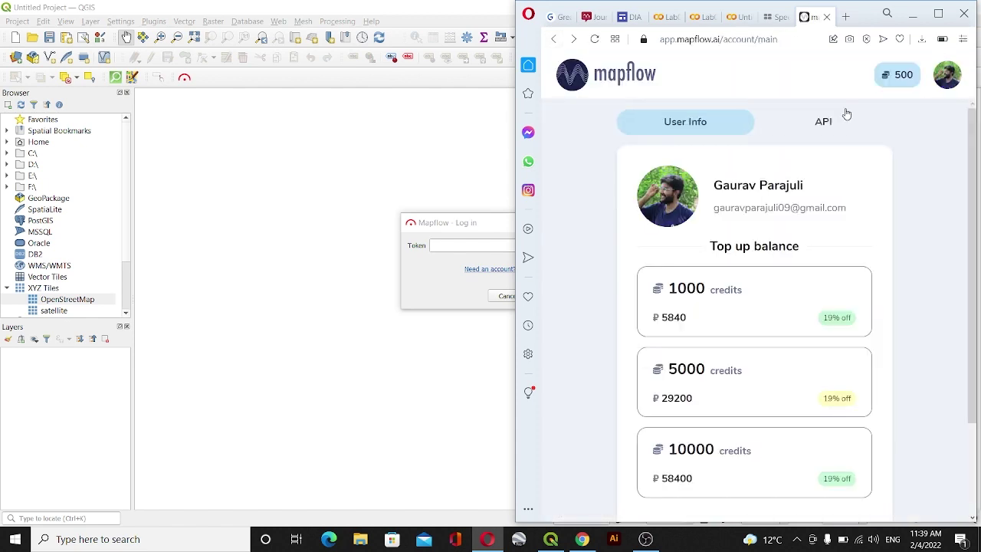
pyautogui.click(827, 121)
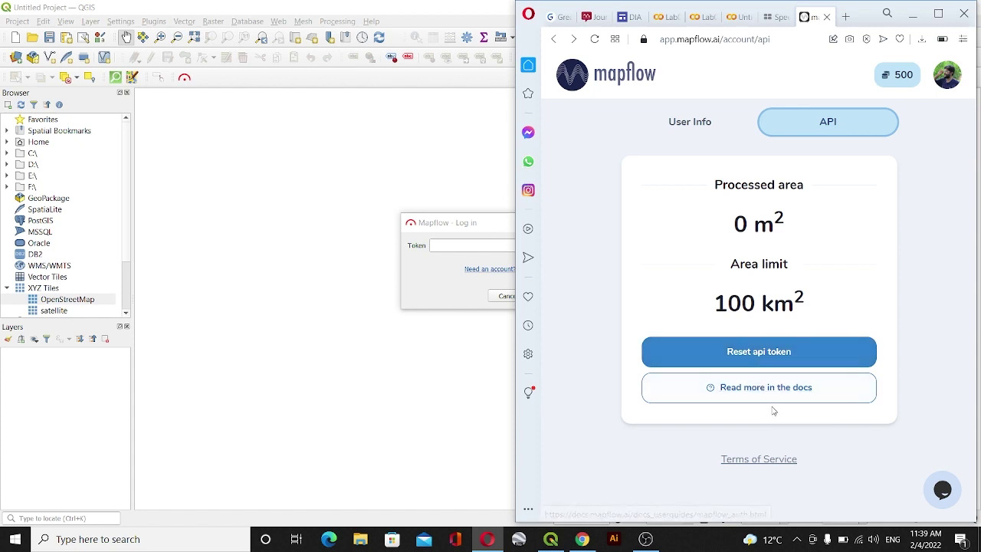
pyautogui.click(760, 351)
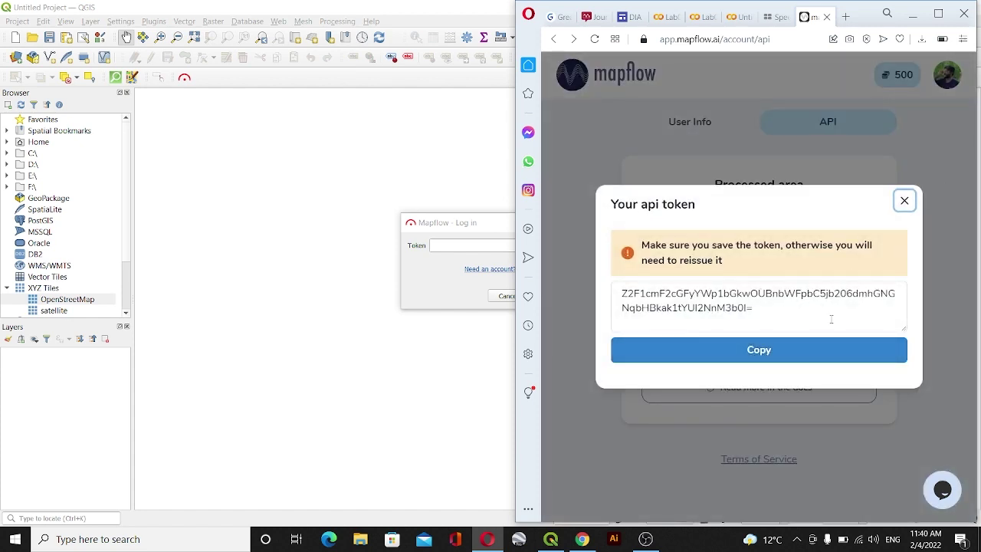
pyautogui.click(780, 351)
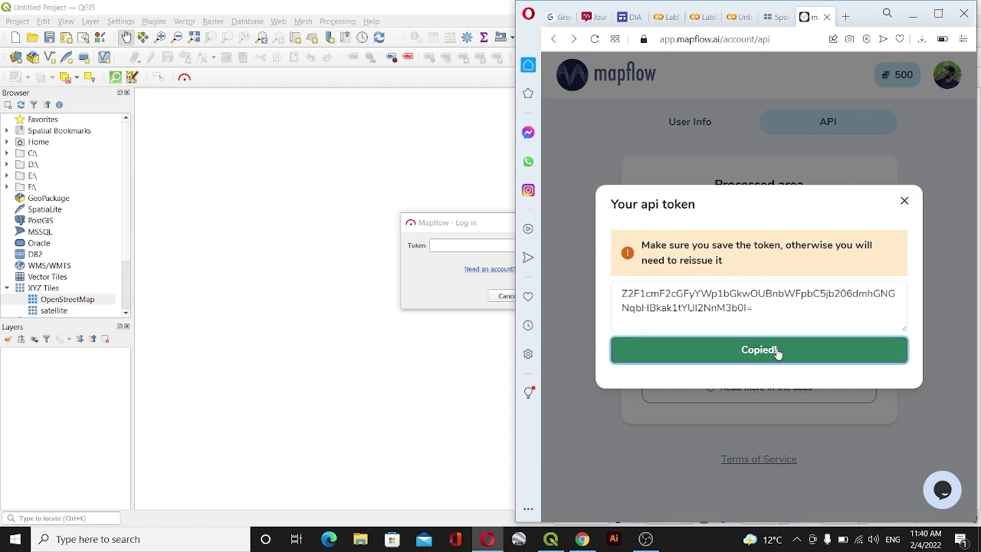
pyautogui.click(904, 201)
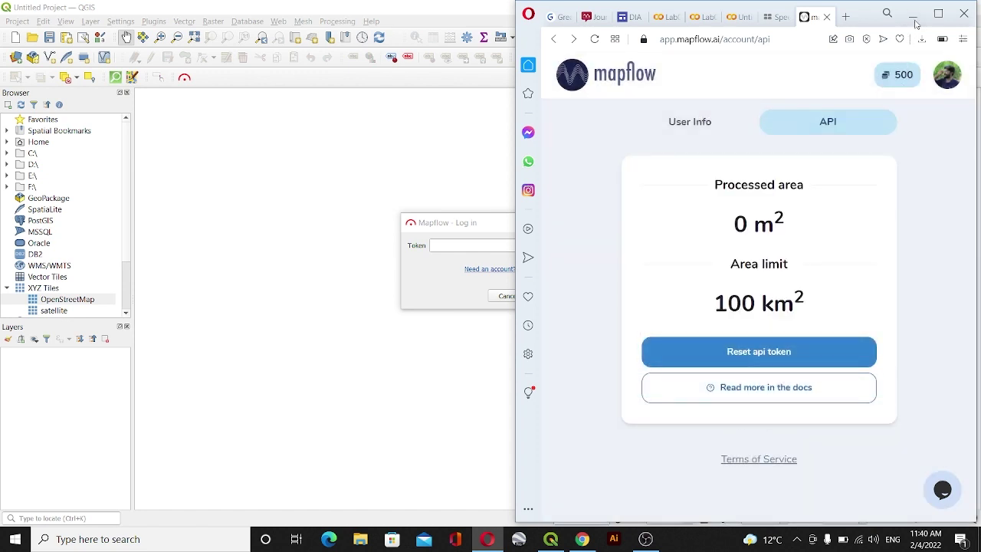
# Back in QGIS, paste the copied token into the Mapflow login field and log in.
pyautogui.click(913, 14)
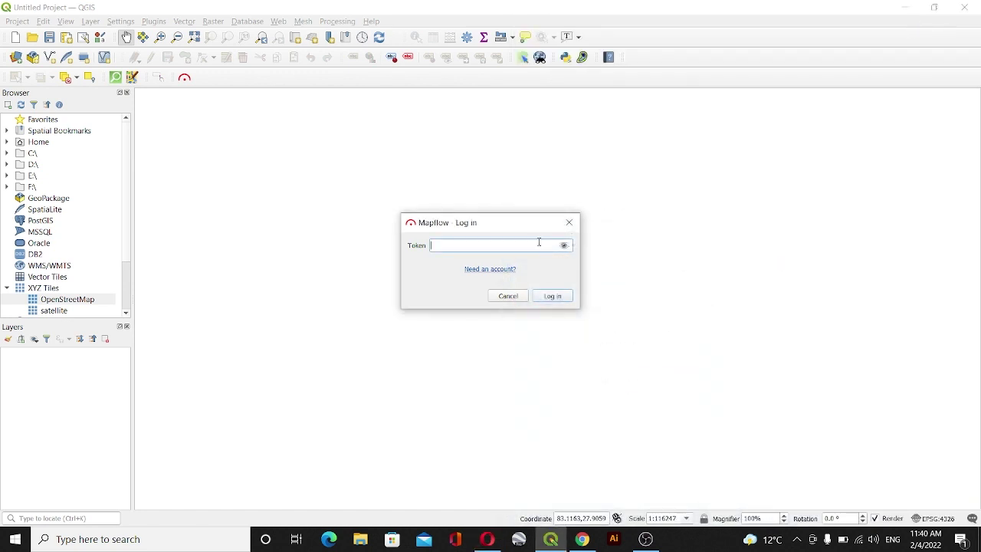
pyautogui.click(474, 245)
pyautogui.hotkey('ctrl', 'v')
pyautogui.click(552, 296)
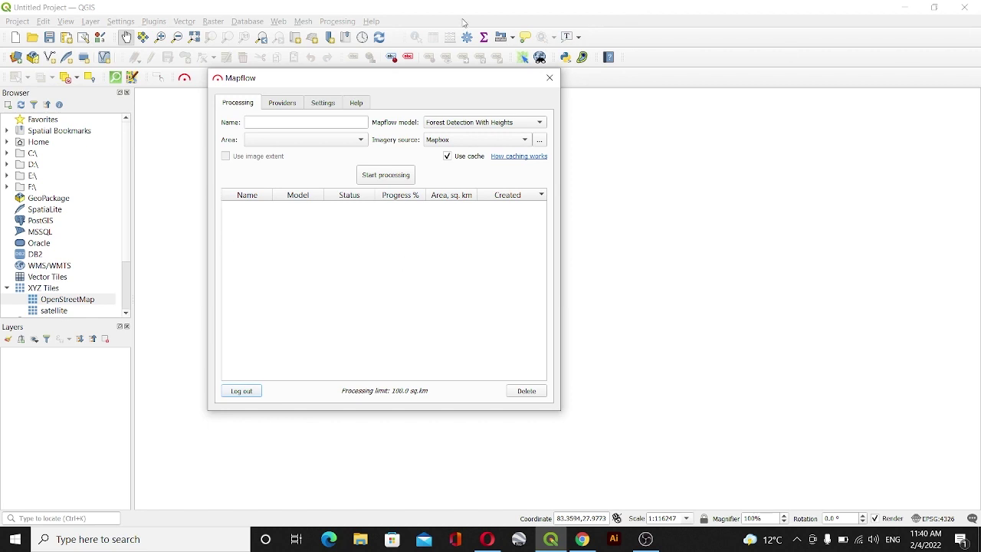
# Choose Sentinel-2 as the Mapflow imagery provider and select the OpenStreetMap tile source.
pyautogui.click(284, 104)
pyautogui.click(242, 103)
pyautogui.moveTo(285, 86); pyautogui.dragTo(492, 101)
pyautogui.click(455, 120)
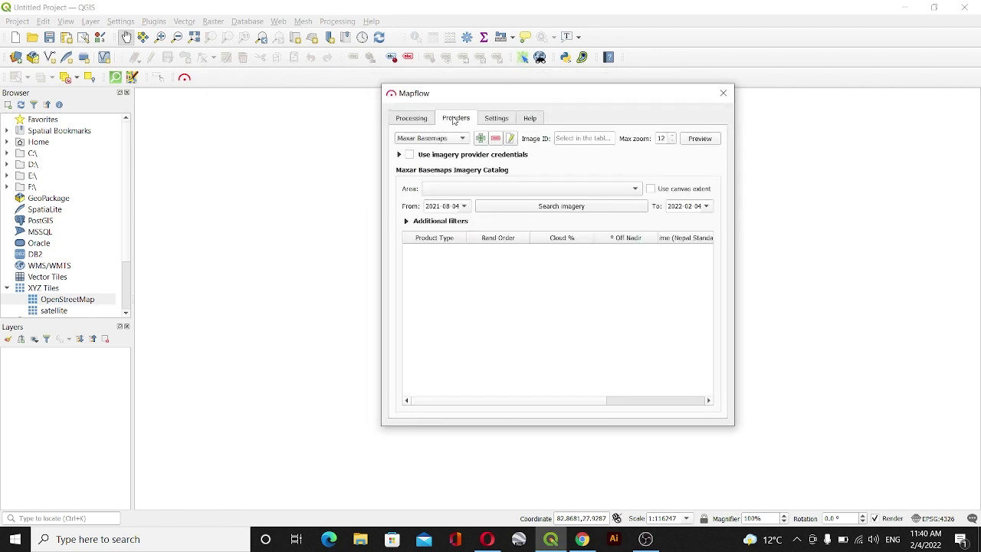
pyautogui.click(453, 139)
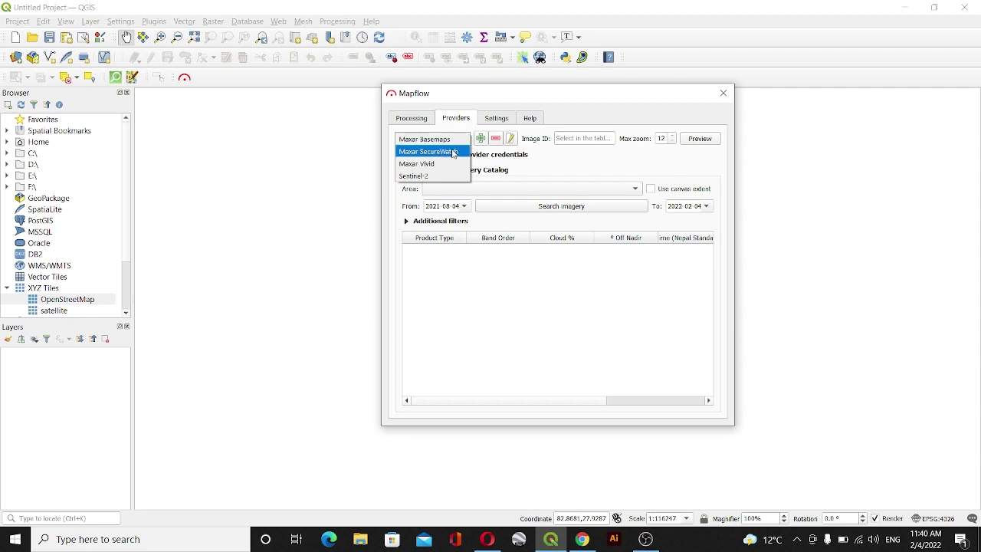
pyautogui.click(421, 178)
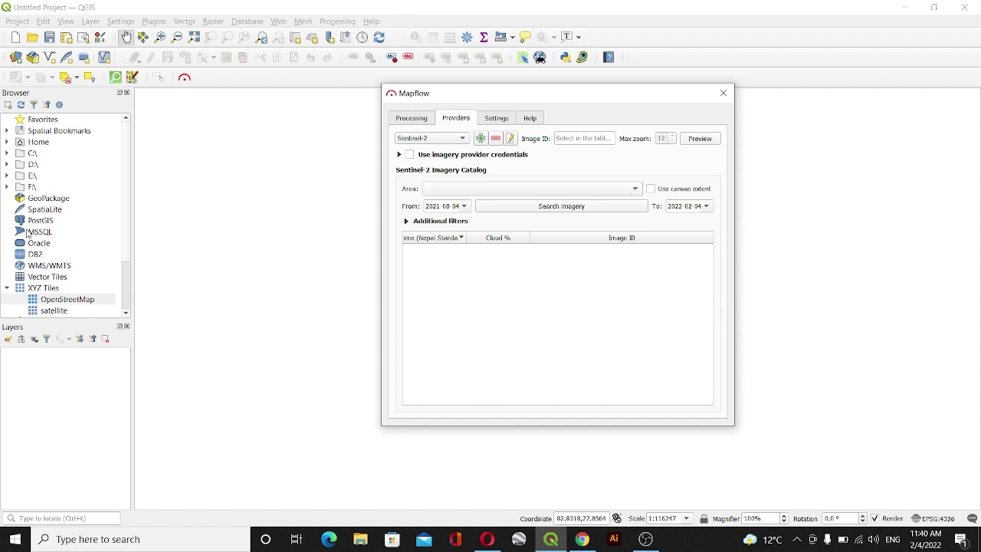
pyautogui.scroll(-2, 35, 278)
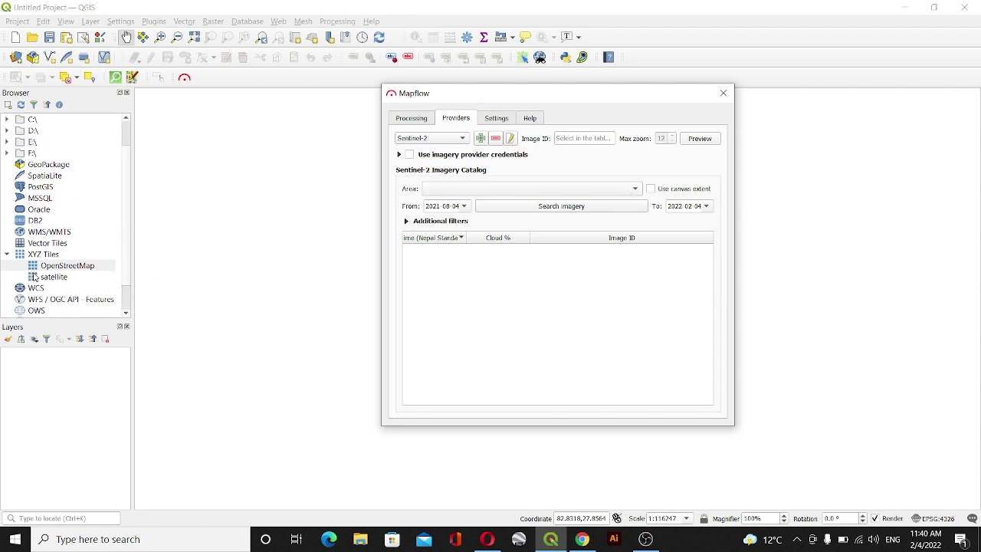
pyautogui.click(61, 267)
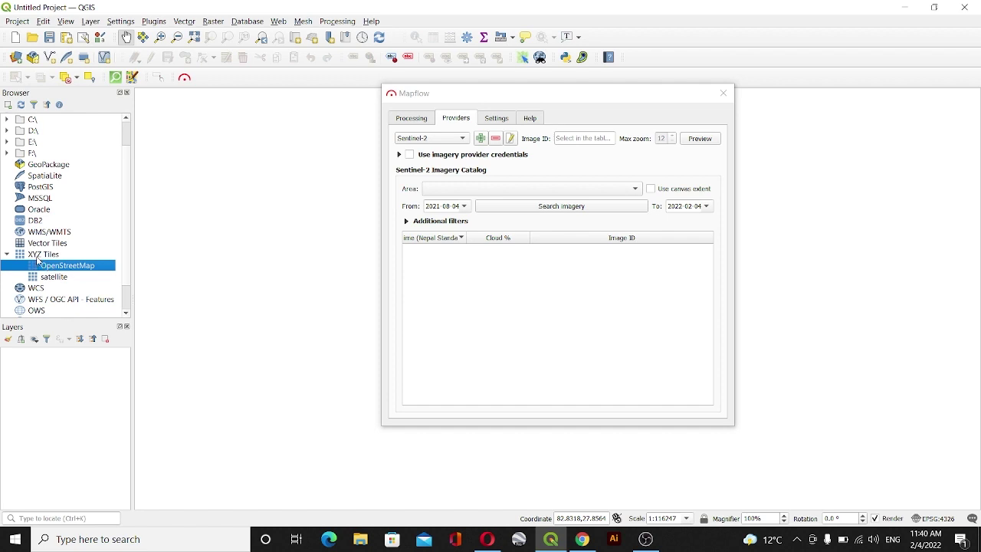
# Add OpenStreetMap as a map layer and move the Mapflow window out of the way.
pyautogui.doubleClick(61, 267)
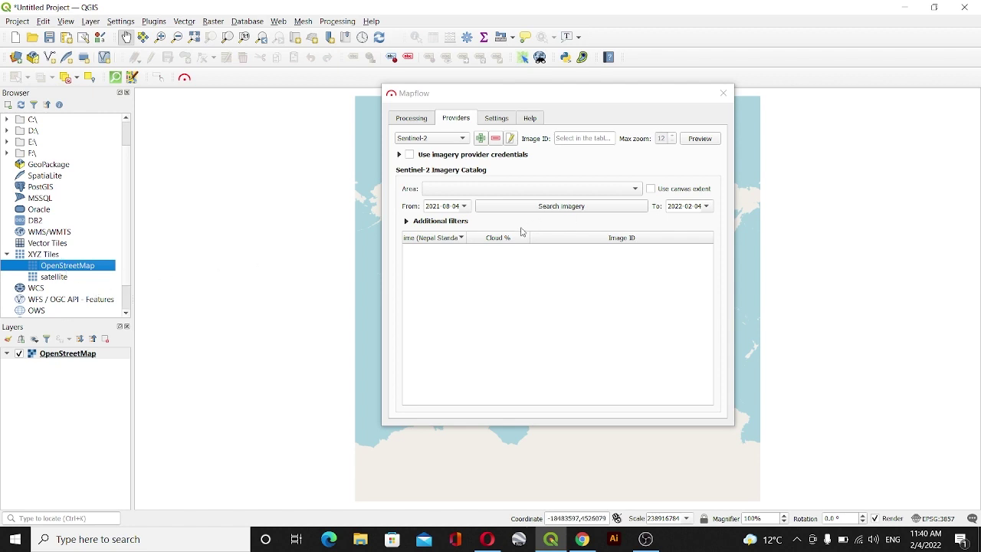
pyautogui.click(597, 98)
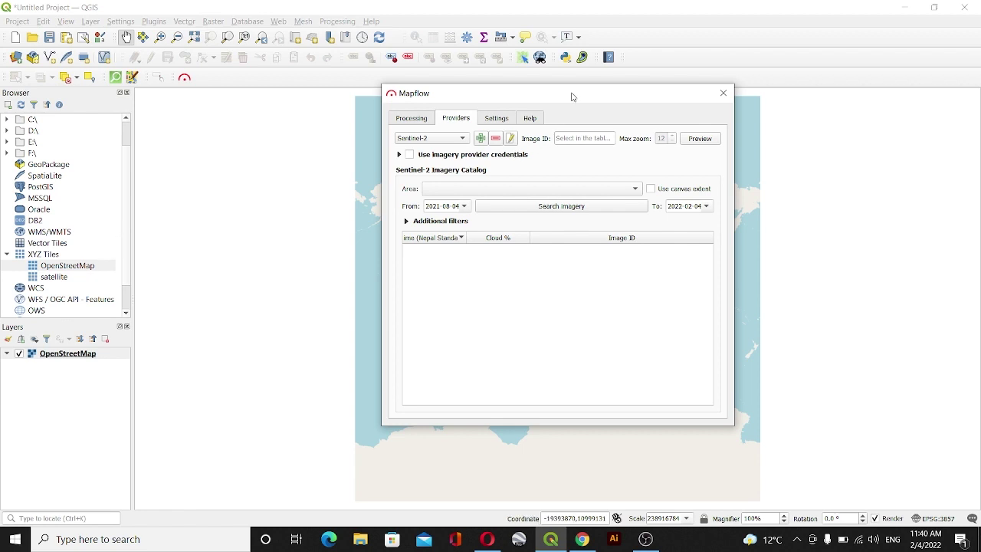
pyautogui.moveTo(571, 96); pyautogui.dragTo(364, 61)
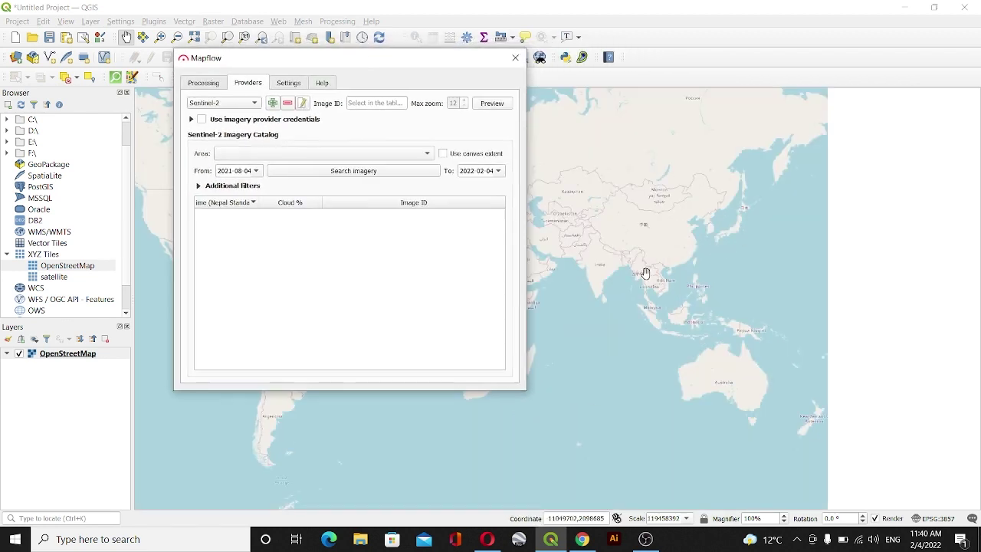
# Zoom in and pan the map to centre on the Butwal–Tilottama area of Nepal.
pyautogui.scroll(5, 643, 273)
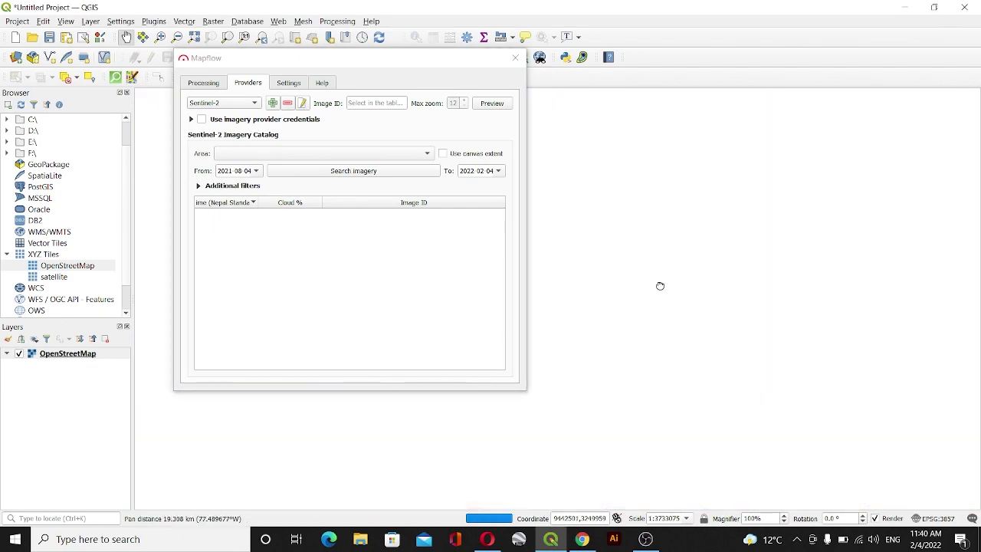
pyautogui.scroll(2, 727, 338)
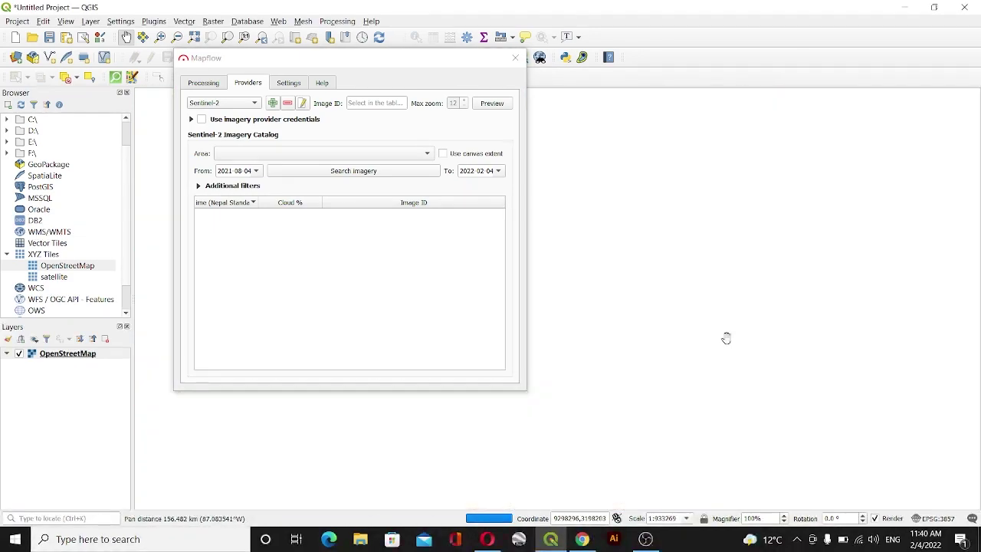
pyautogui.scroll(1, 717, 315)
pyautogui.scroll(1, 665, 314)
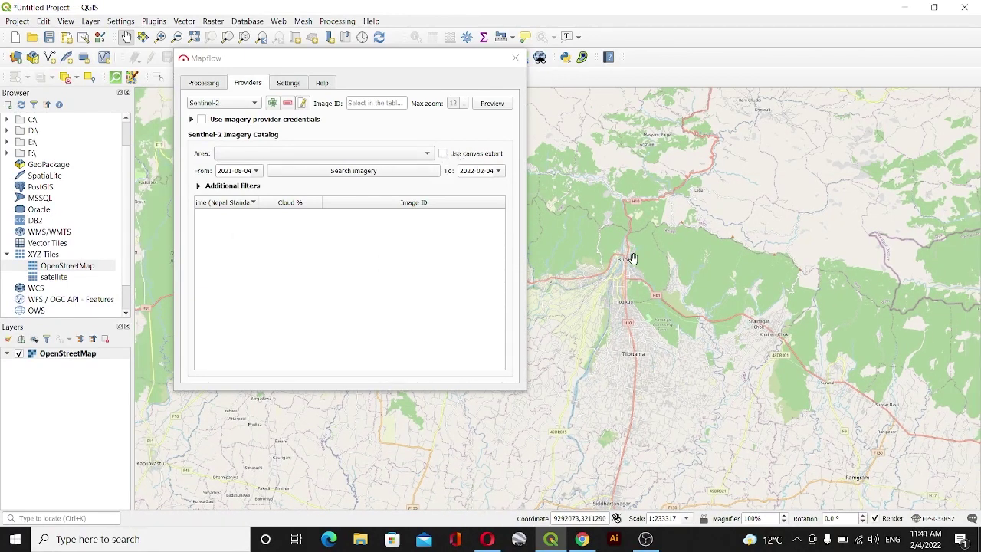
pyautogui.scroll(1, 628, 259)
pyautogui.moveTo(660, 314); pyautogui.dragTo(611, 265)
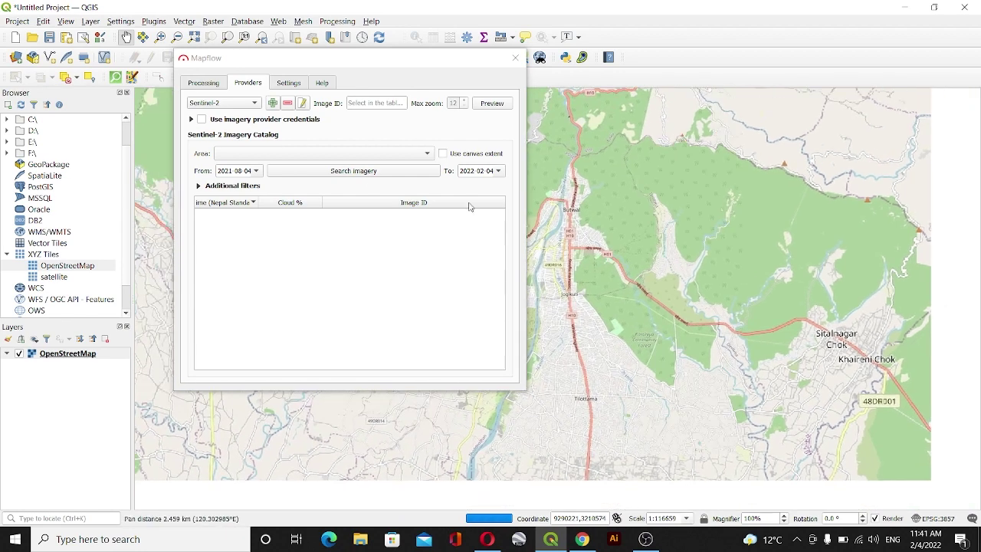
# Use the canvas extent as search area, keep the 2021-08-04 start date, and view Settings.
pyautogui.click(442, 154)
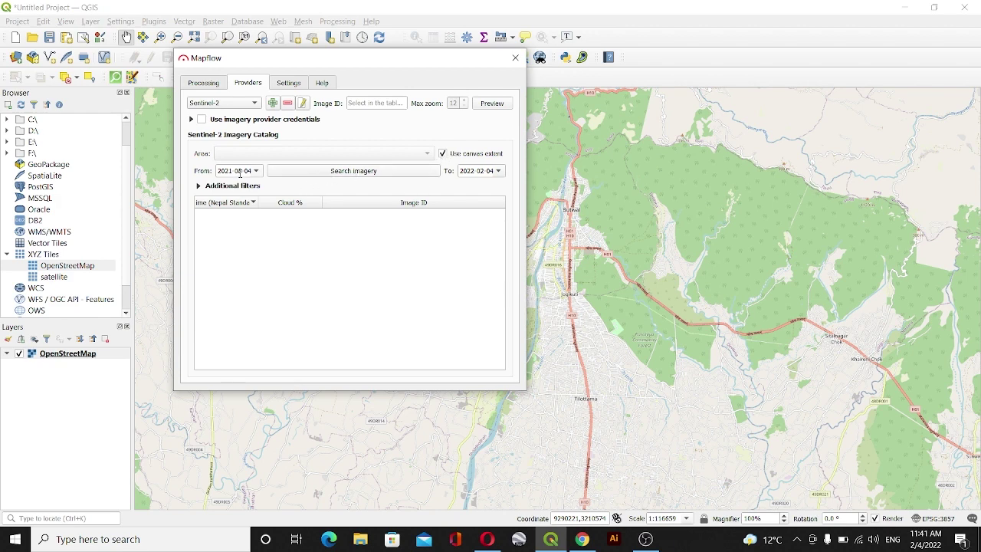
pyautogui.click(257, 171)
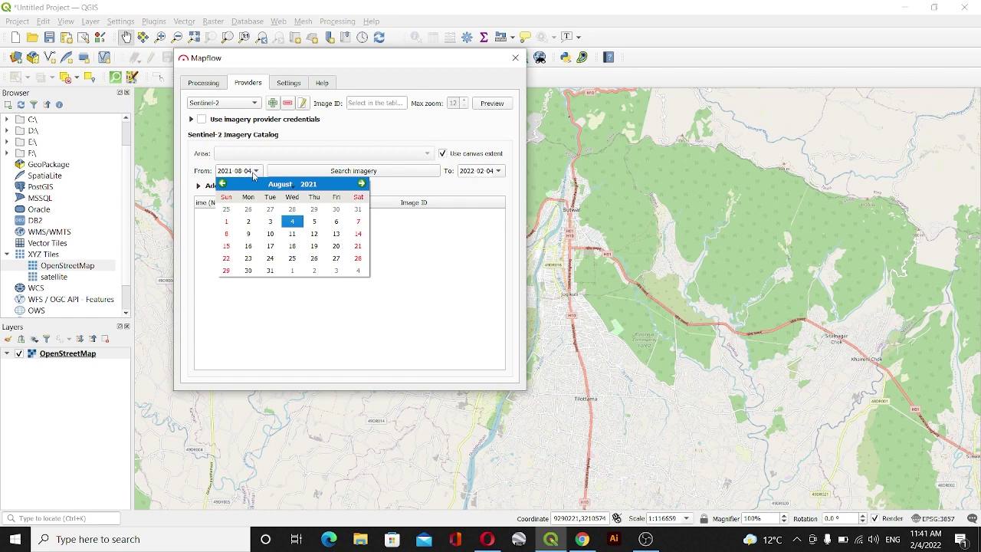
pyautogui.click(298, 222)
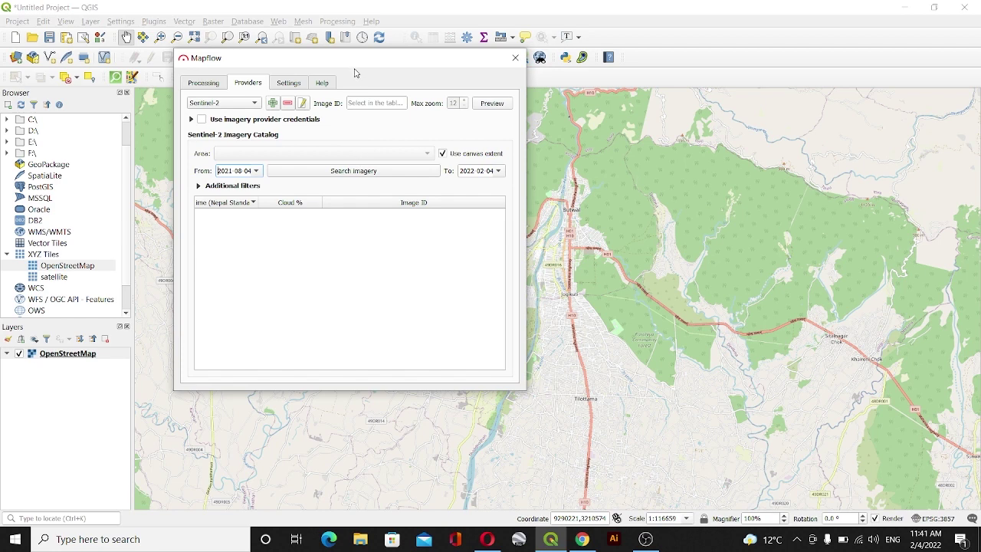
pyautogui.moveTo(355, 71); pyautogui.dragTo(396, 80)
pyautogui.click(329, 92)
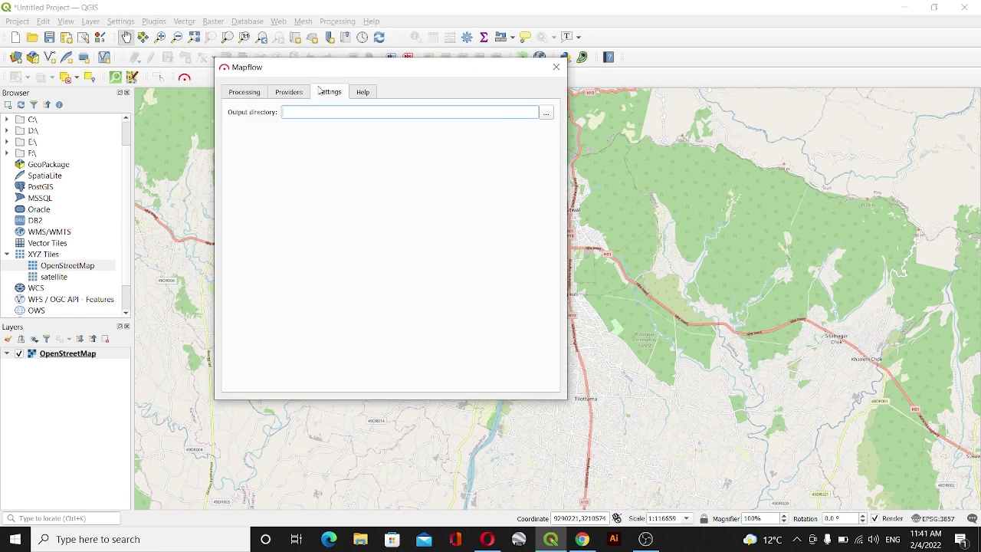
# Run a Sentinel-2 imagery search for 2021-08-04 to 2022-02-04 from the Providers section.
pyautogui.click(357, 92)
pyautogui.click(316, 93)
pyautogui.click(296, 93)
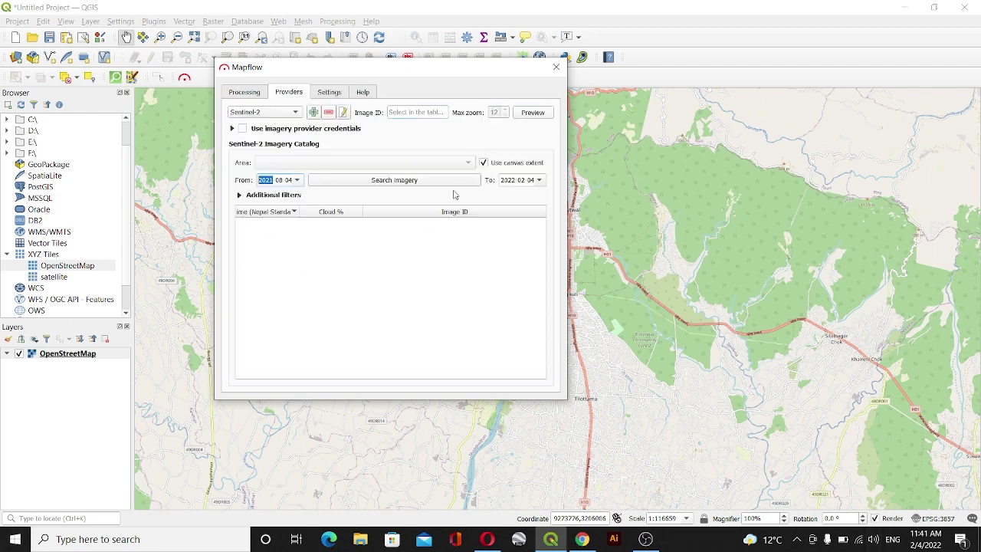
pyautogui.click(416, 184)
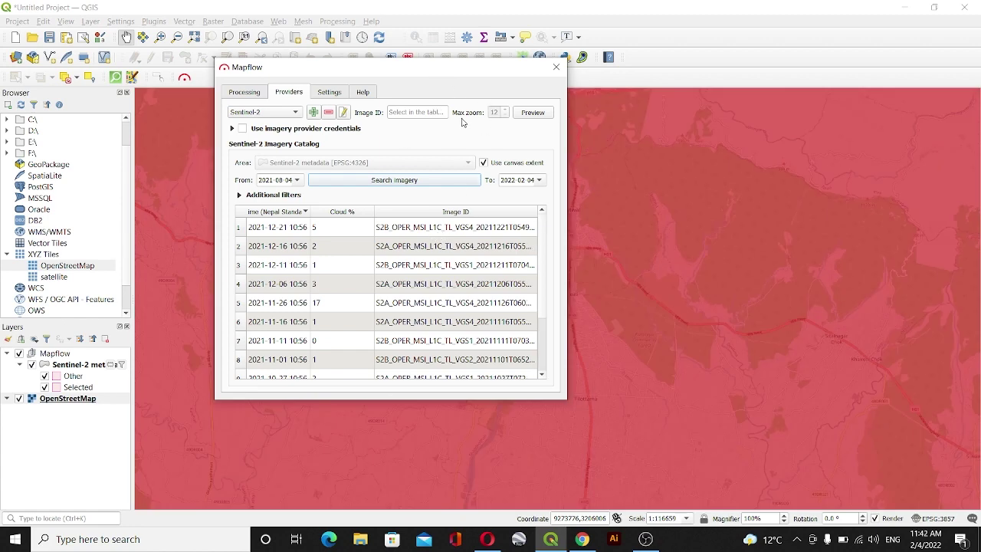
# Select the 2021-12-21 scene (5% cloud) and frame its yellow footprint on the map.
pyautogui.moveTo(401, 76); pyautogui.dragTo(333, 116)
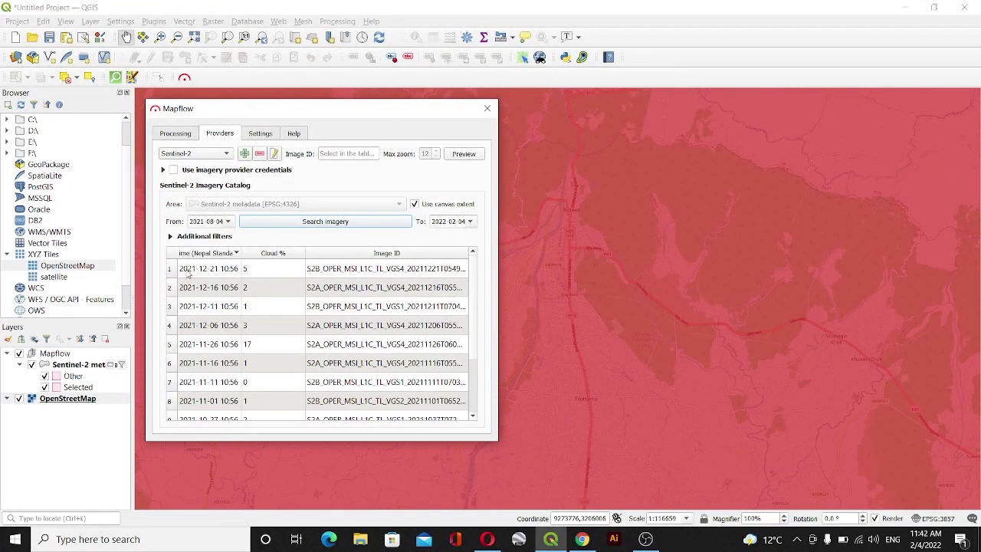
pyautogui.click(191, 274)
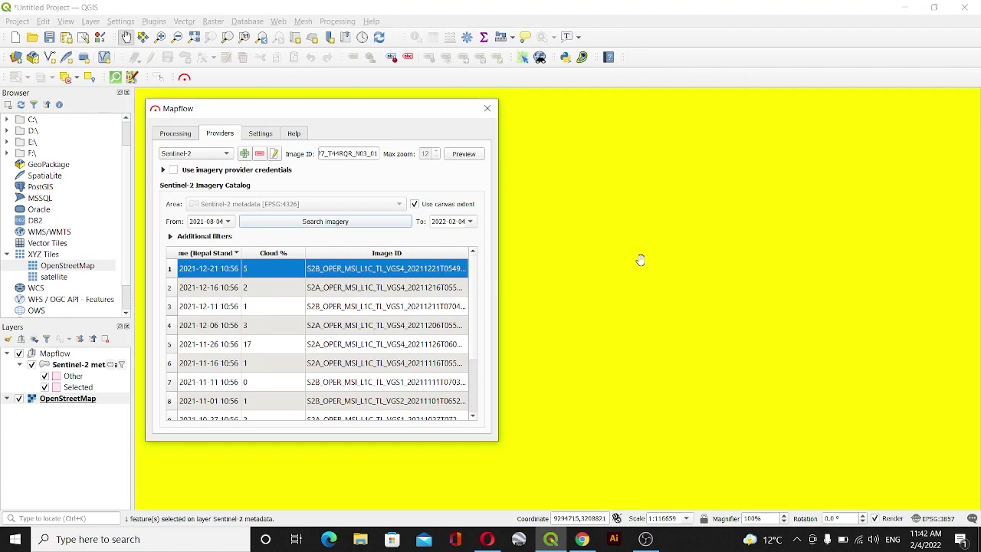
pyautogui.scroll(-2, 628, 251)
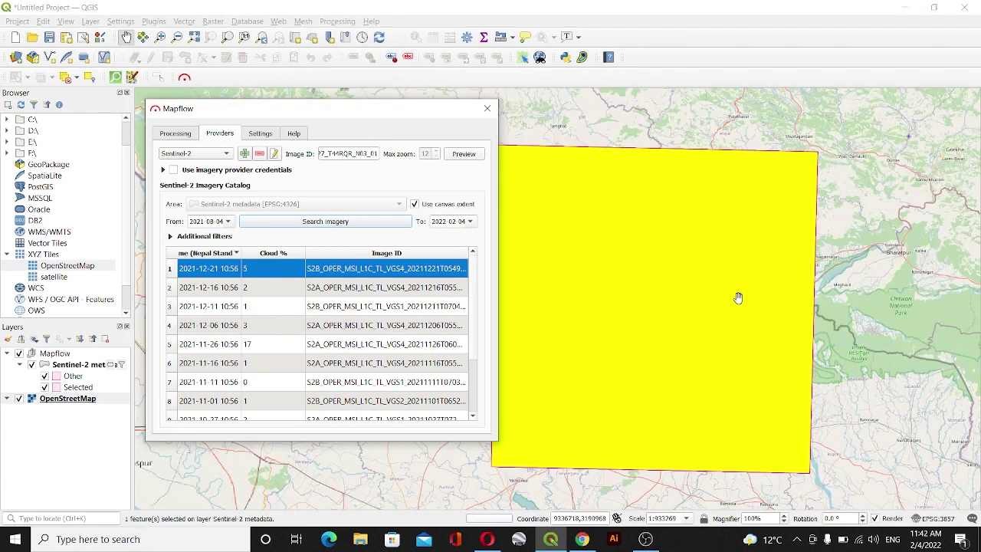
pyautogui.moveTo(390, 114); pyautogui.dragTo(286, 109)
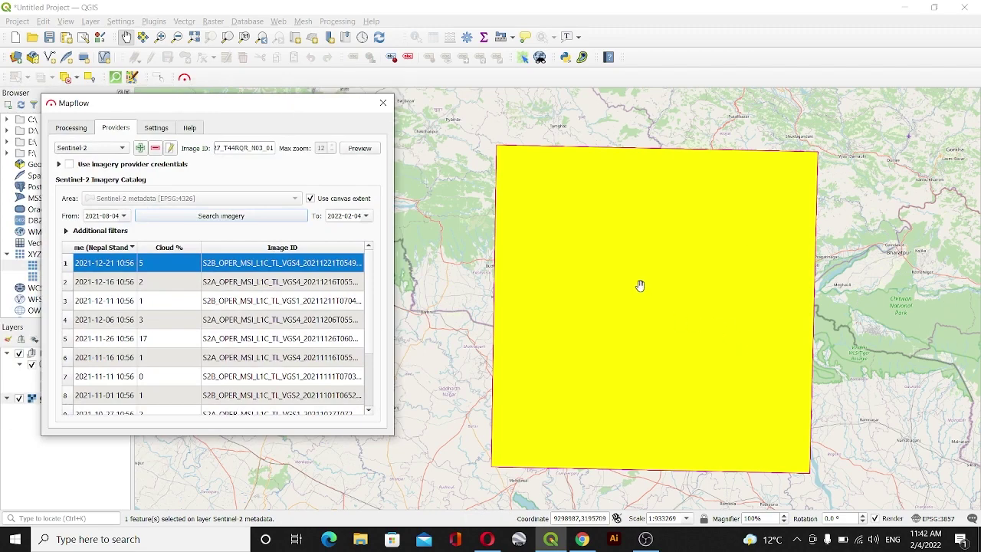
pyautogui.scroll(-1, 636, 289)
pyautogui.scroll(1, 641, 337)
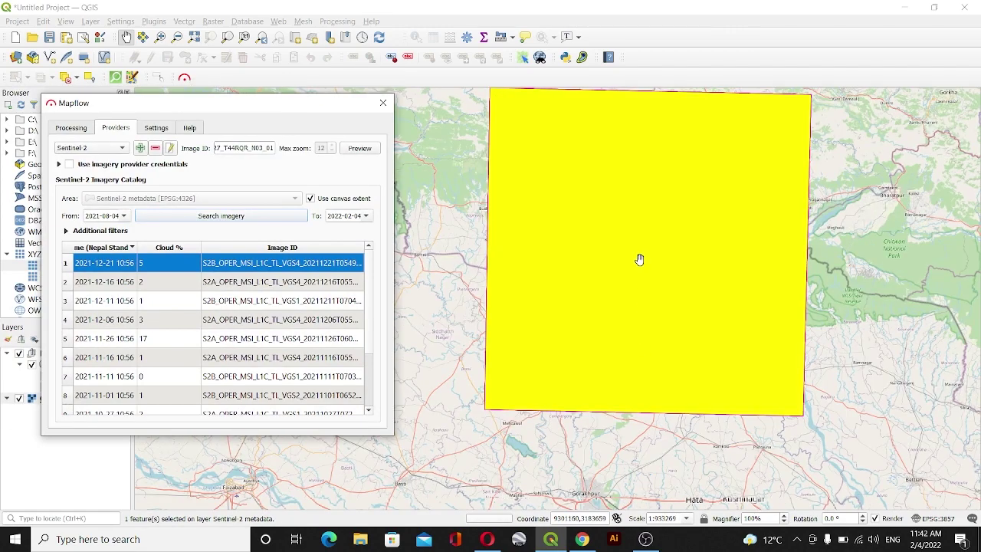
pyautogui.moveTo(637, 254); pyautogui.dragTo(600, 302)
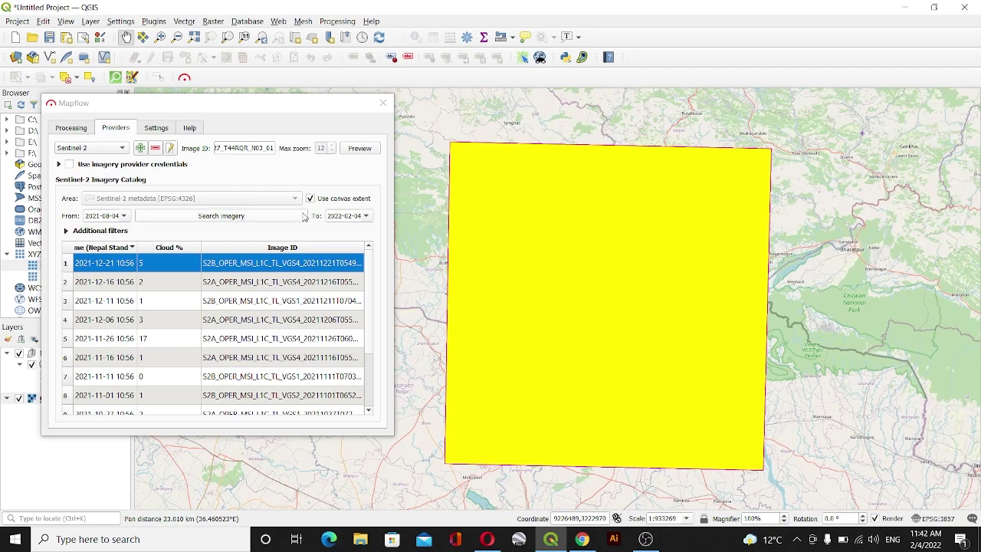
pyautogui.moveTo(205, 103); pyautogui.dragTo(255, 105)
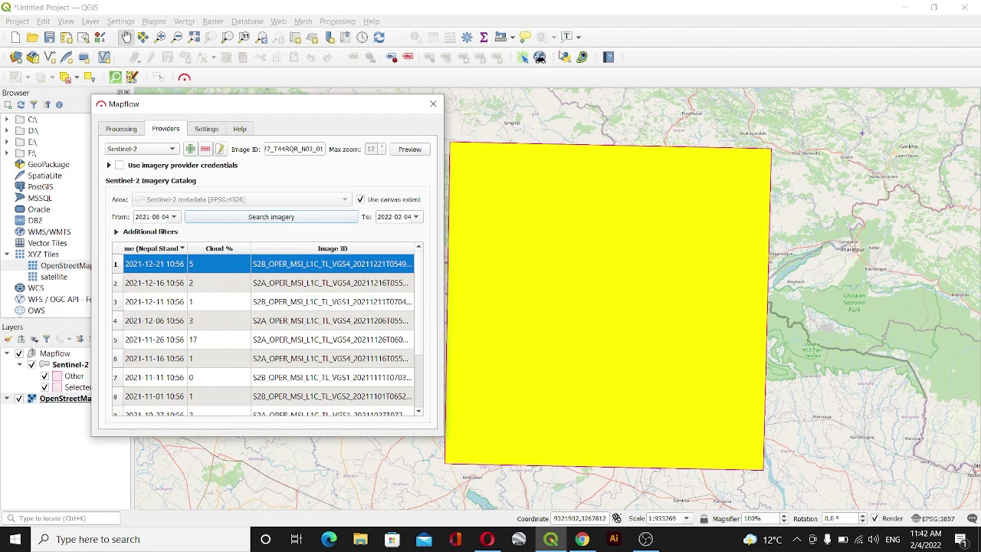
# Expand Additional filters and lower the maximum cloud cover to 16%.
pyautogui.click(115, 231)
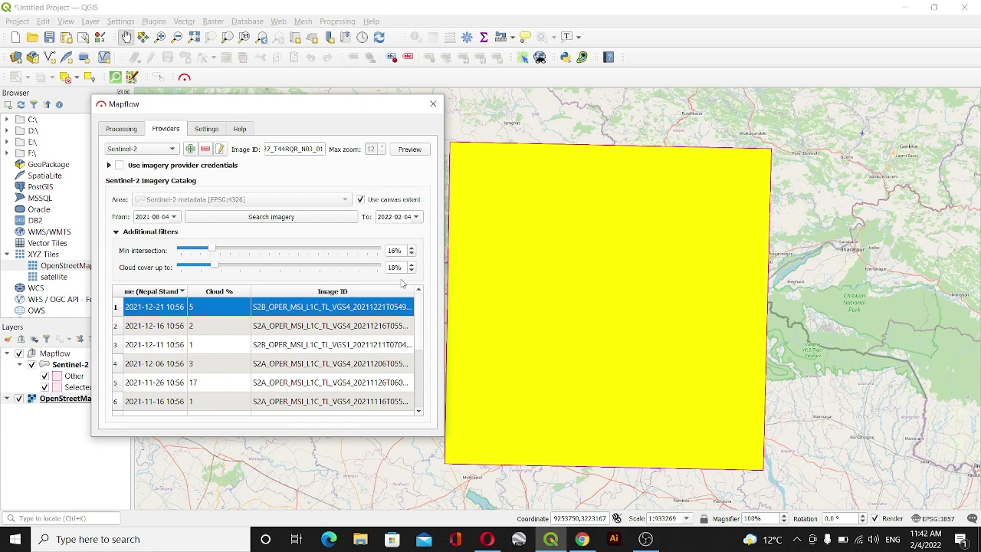
pyautogui.moveTo(215, 266)
pyautogui.mouseDown()
pyautogui.moveTo(247, 273)
pyautogui.moveTo(200, 274)
pyautogui.moveTo(212, 267)
pyautogui.mouseUp()
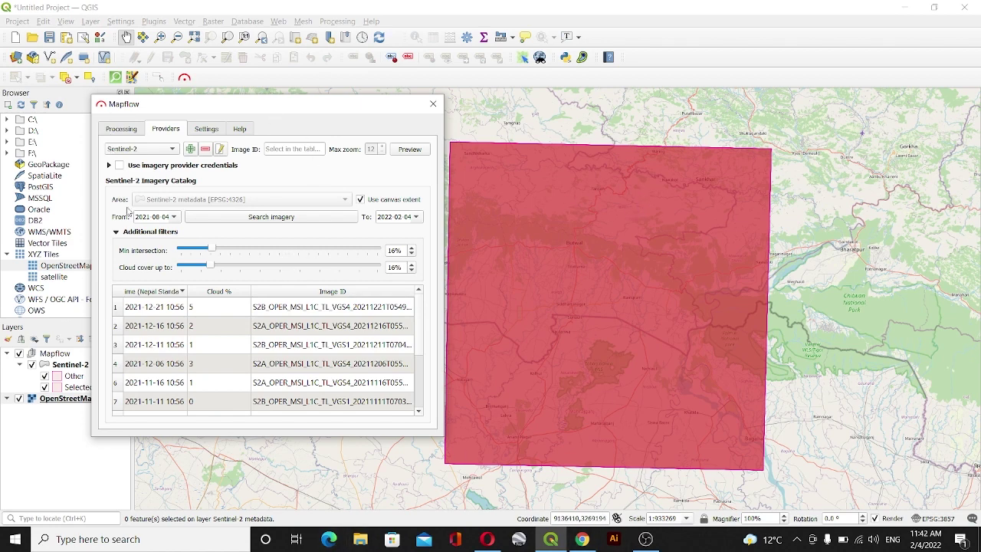
# Reselect the 2021-12-21 scene and zoom and pan the map to inspect its imagery.
pyautogui.click(134, 311)
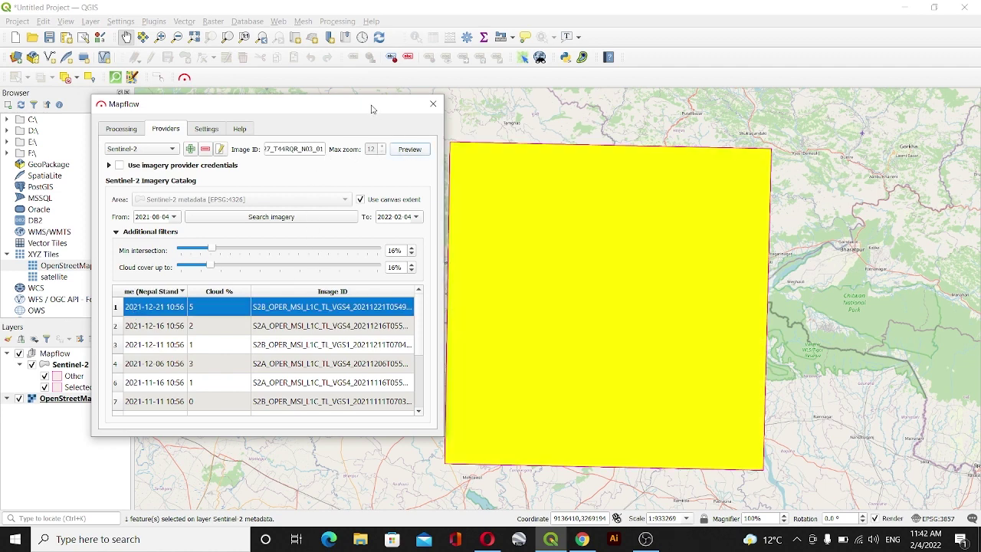
pyautogui.moveTo(354, 102); pyautogui.dragTo(335, 96)
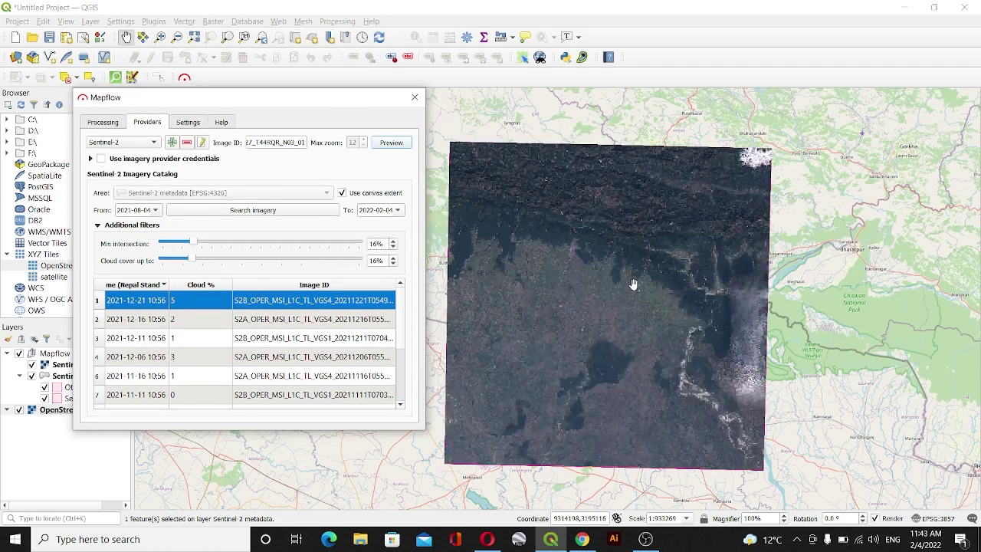
pyautogui.scroll(2, 574, 253)
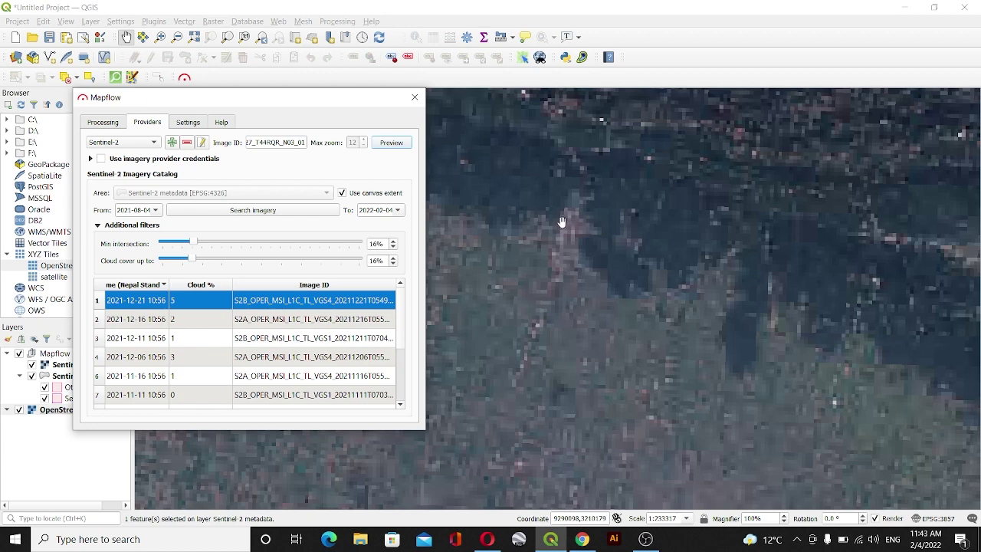
pyautogui.moveTo(561, 219); pyautogui.dragTo(575, 291)
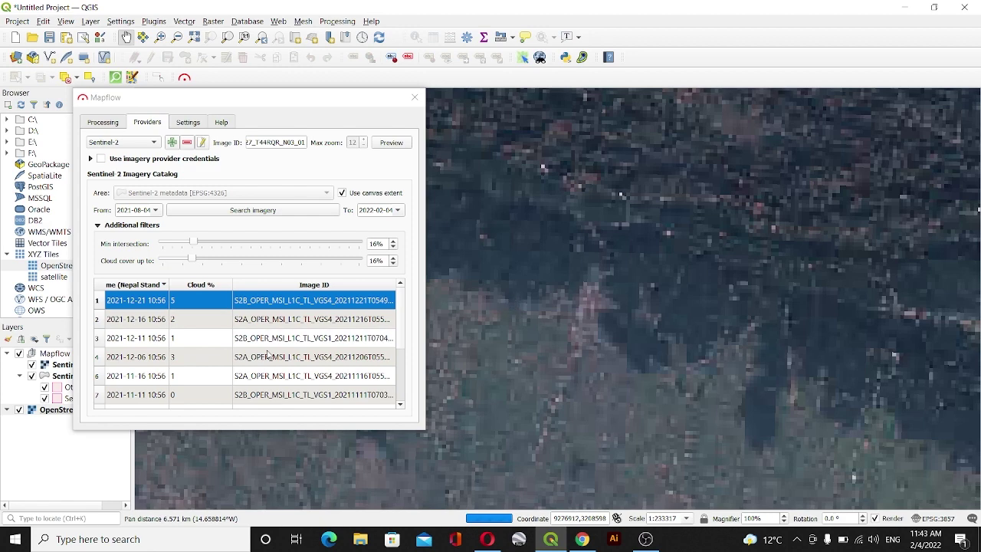
# Close Mapflow, hide the Sentinel-2 metadata footprints and keep the OpenStreetMap basemap visible.
pyautogui.click(414, 96)
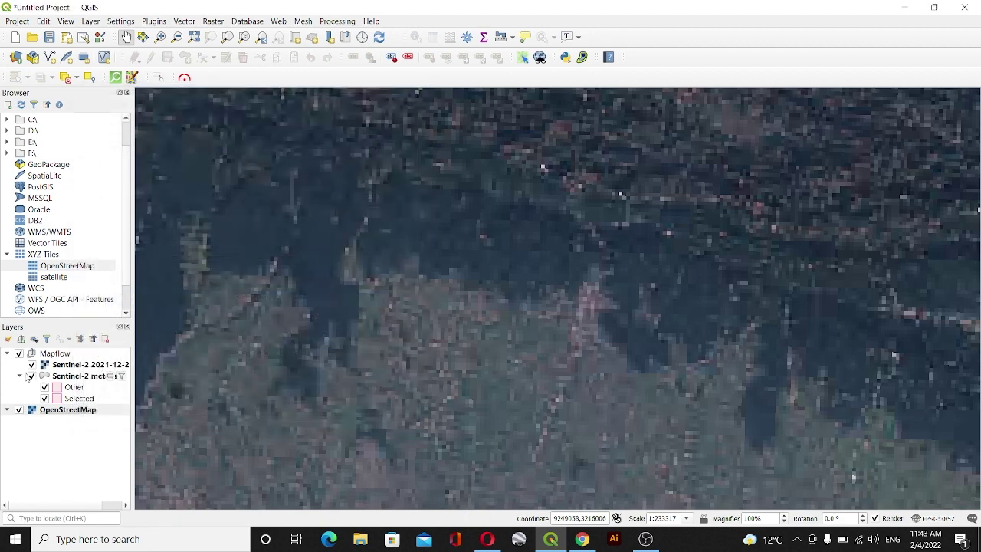
pyautogui.click(32, 365)
pyautogui.click(32, 365)
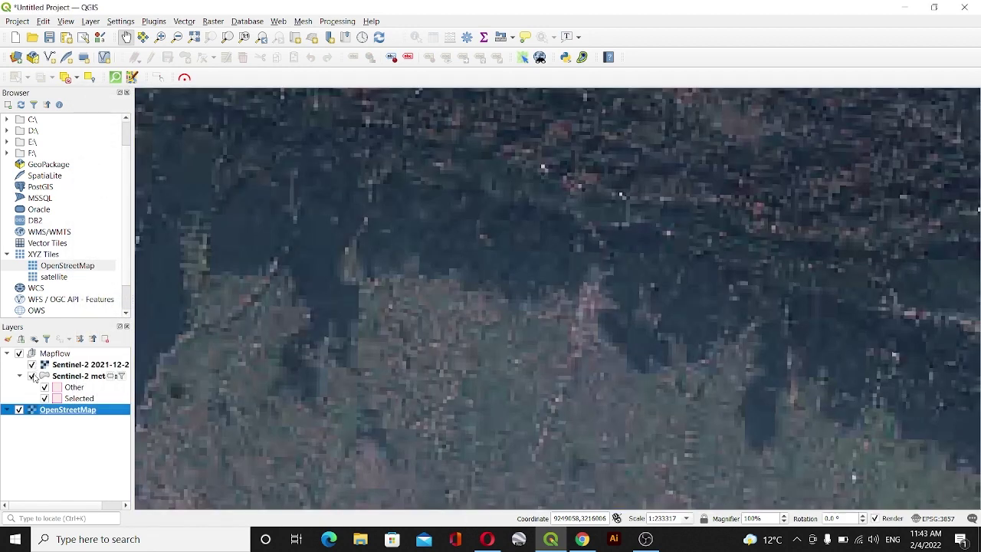
pyautogui.click(32, 376)
pyautogui.click(19, 410)
# Zoom and pan the map to bring the whole Sentinel-2 scene into view.
pyautogui.scroll(1, 491, 299)
pyautogui.scroll(1, 507, 294)
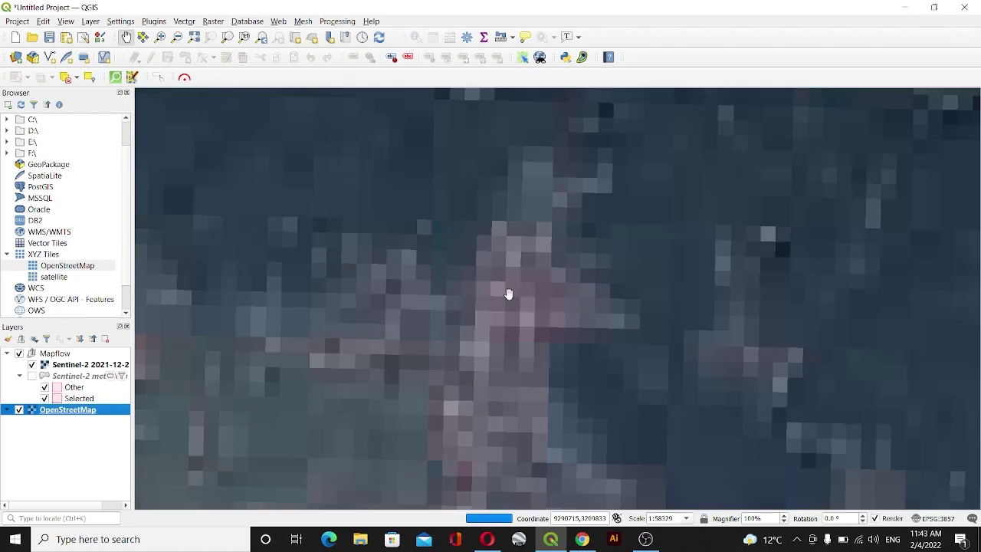
pyautogui.scroll(2, 507, 295)
pyautogui.scroll(-3, 508, 294)
pyautogui.scroll(-2, 701, 281)
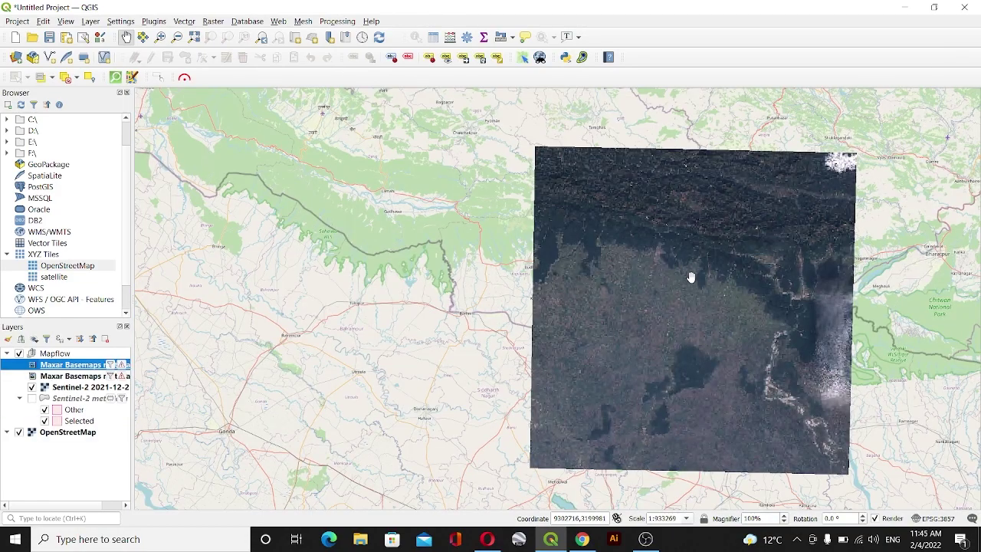
pyautogui.moveTo(700, 280); pyautogui.dragTo(459, 265)
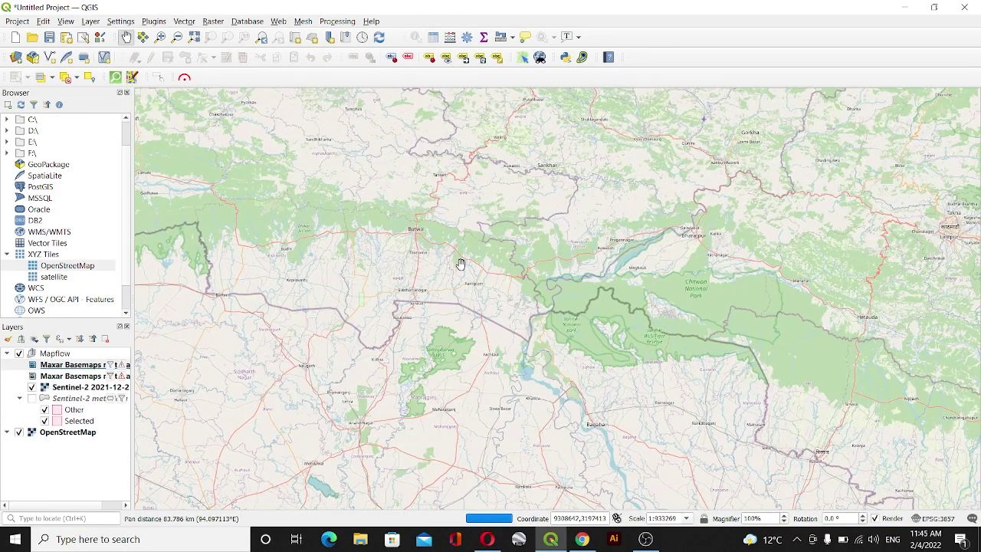